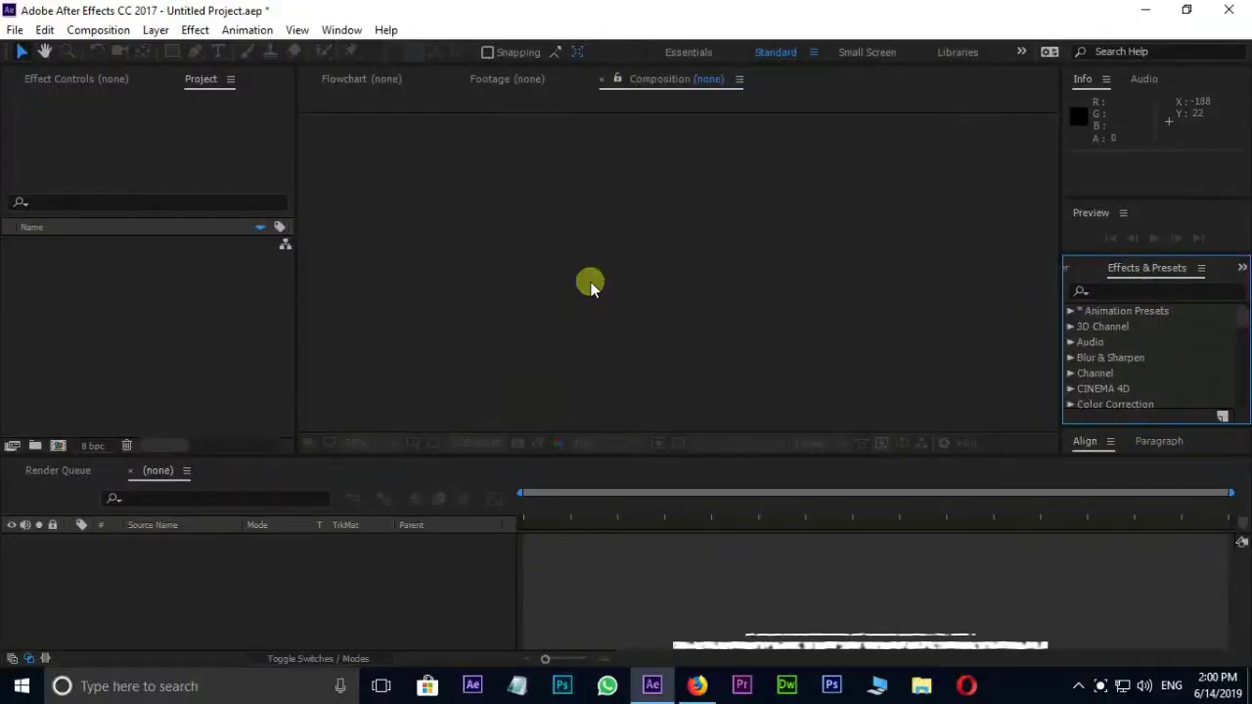
Create a 1280×720 HDV 720 composition and add a light grey solid named BG
click(58, 445)
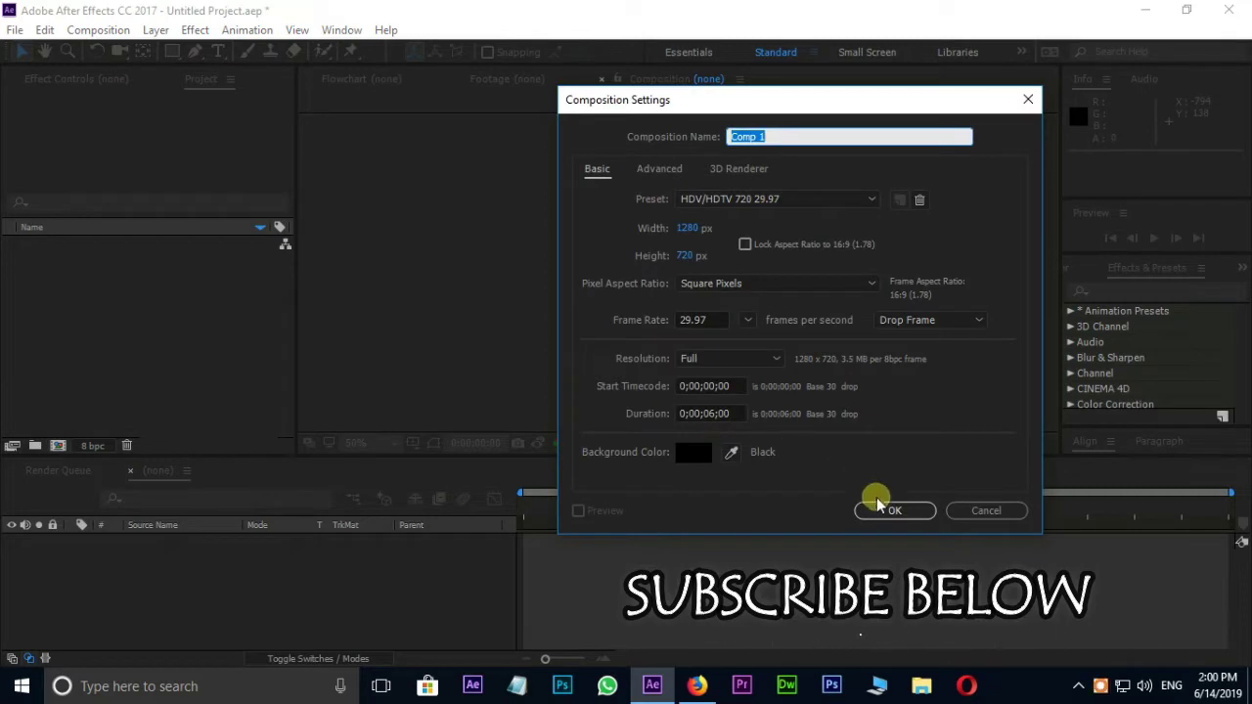
click(885, 511)
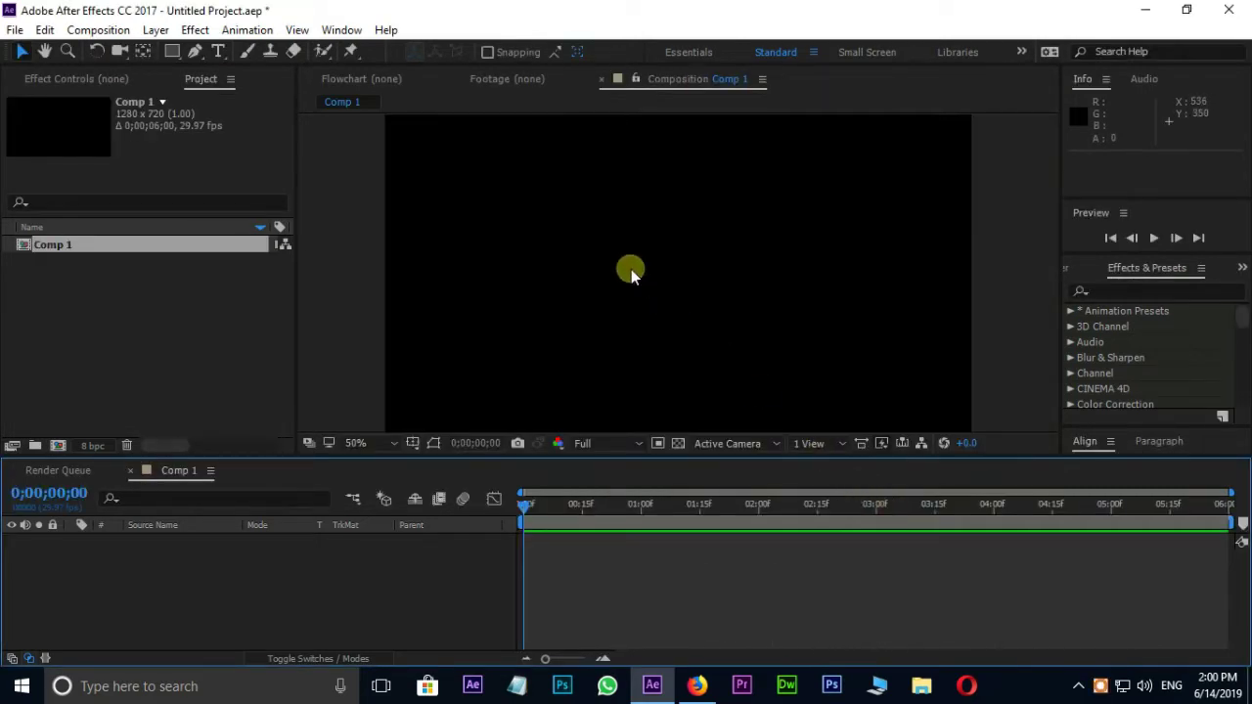
right_click(344, 581)
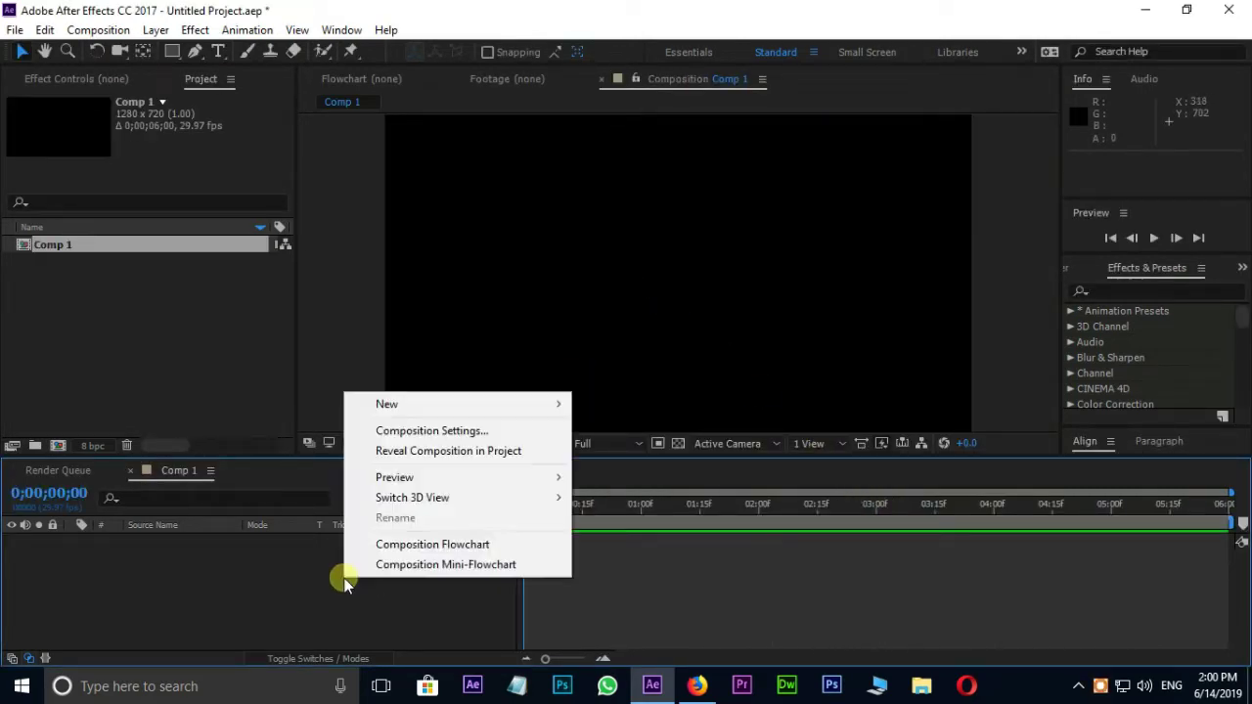
mouse_move(422, 406)
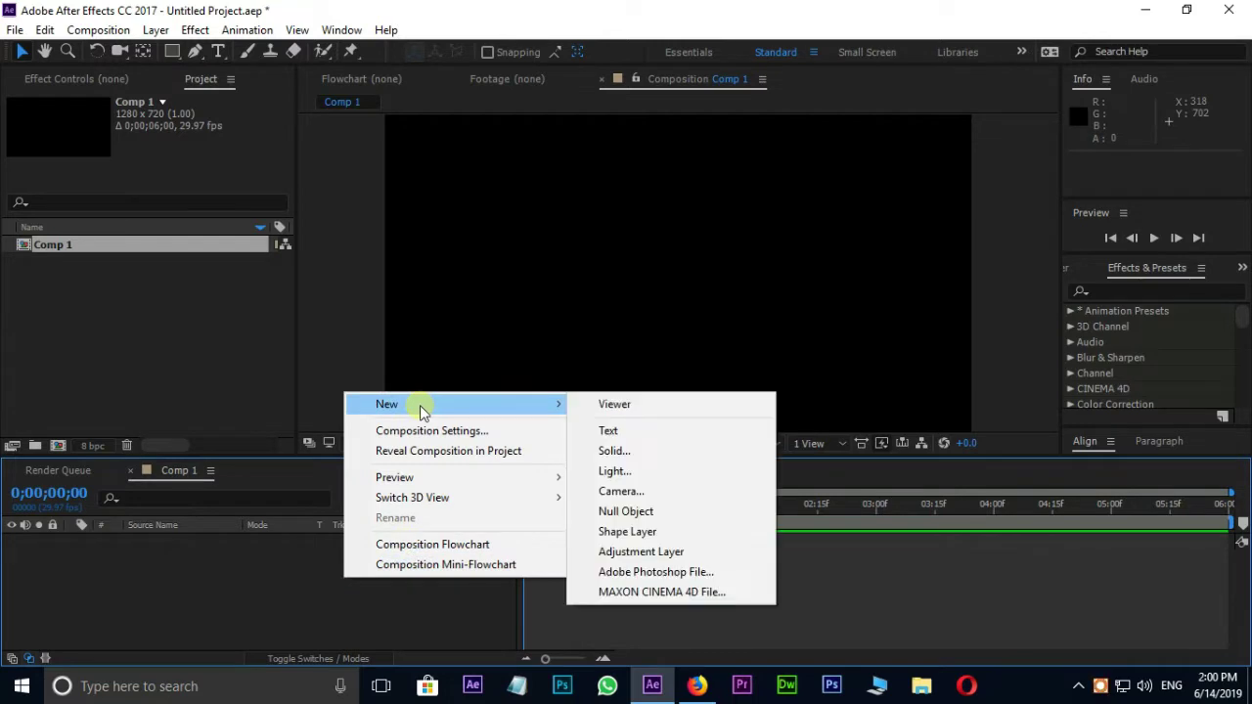
click(611, 451)
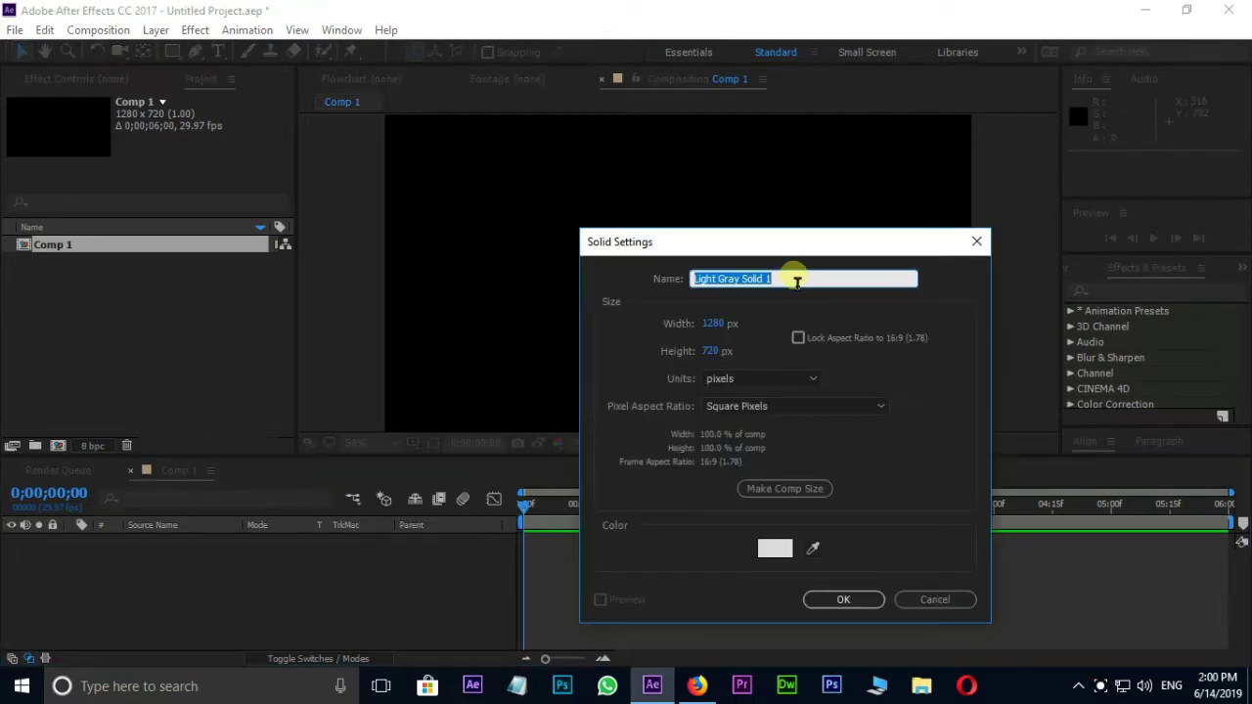
key(BackSpace)
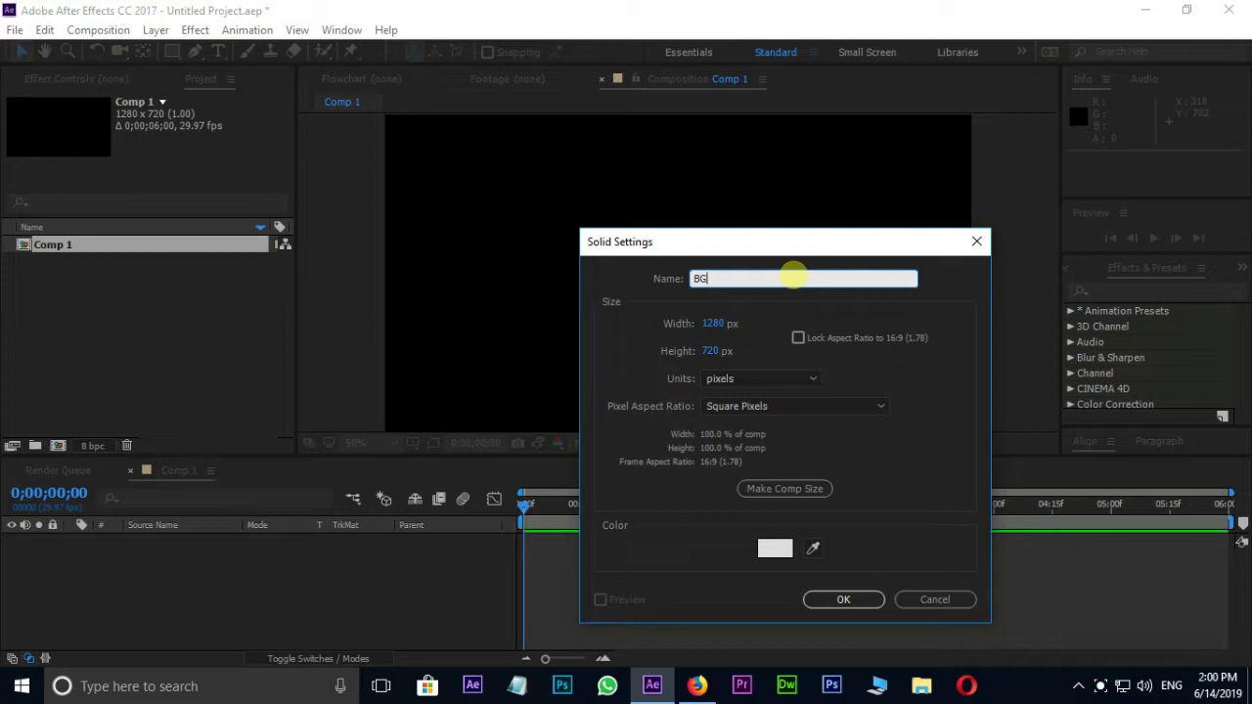
click(852, 595)
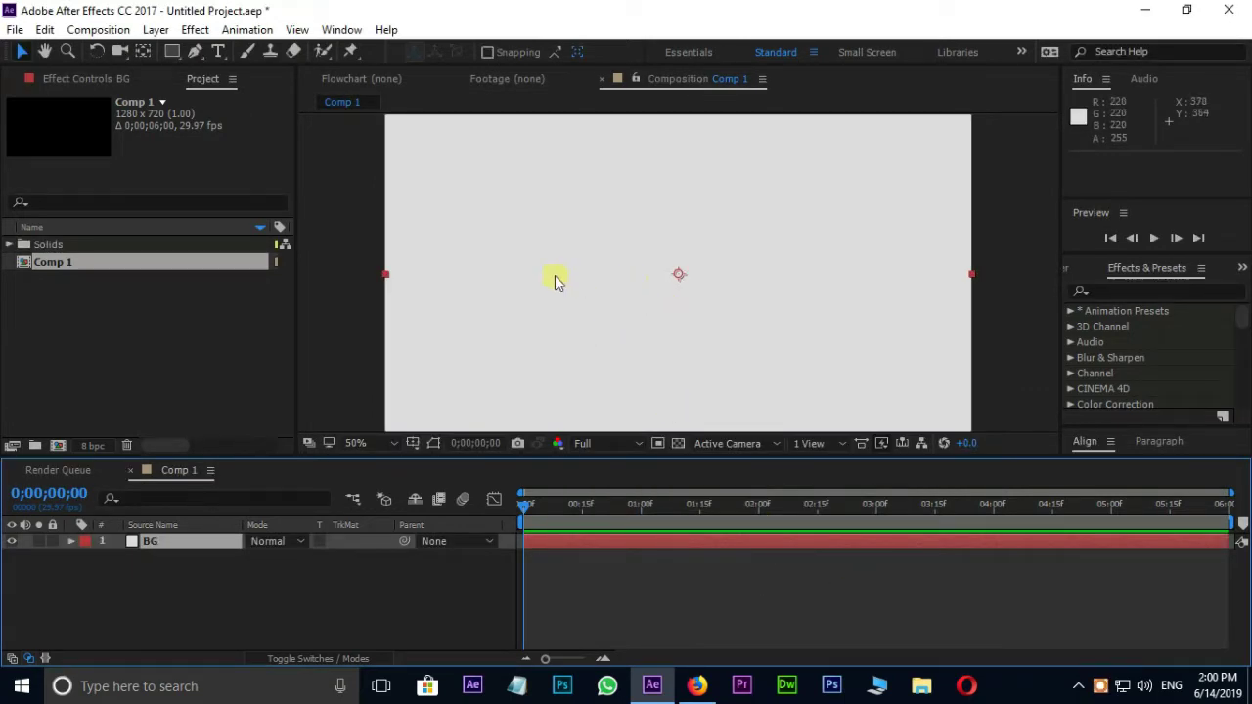
Add a full-layer ellipse mask to BG and set its Mask Feather to 675 pixels
drag(172, 51, 257, 92)
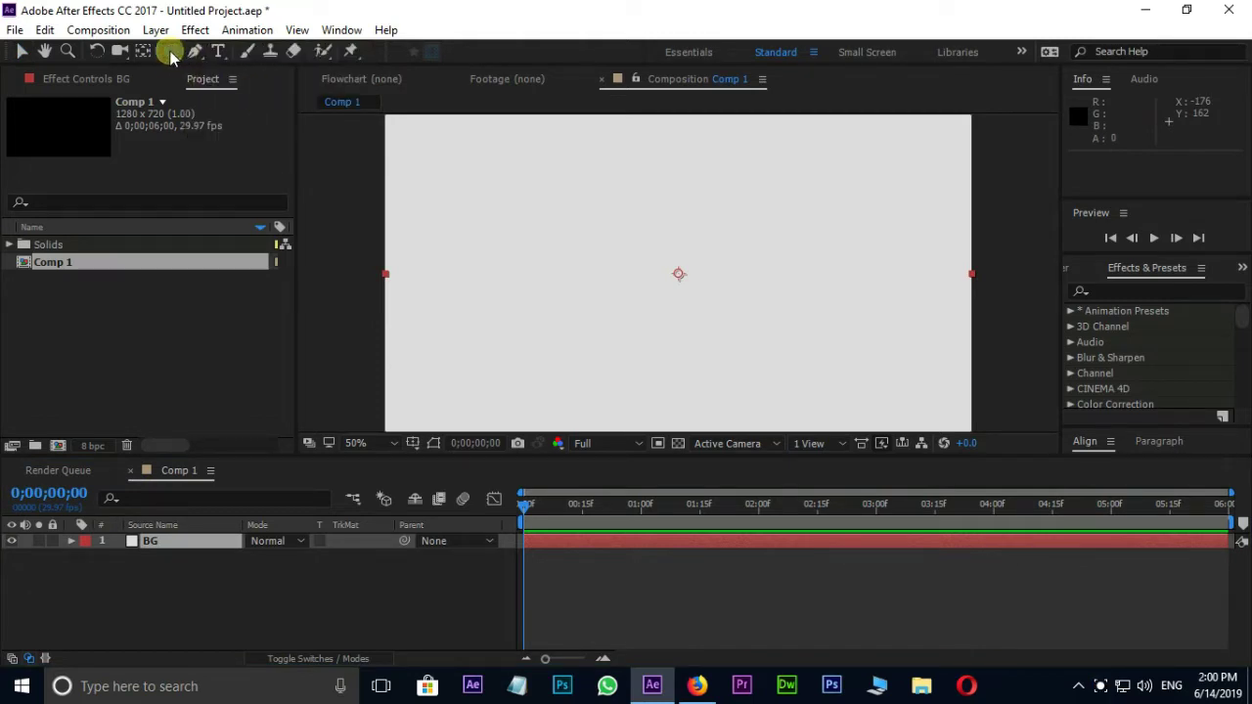
double_click(171, 51)
key(v)
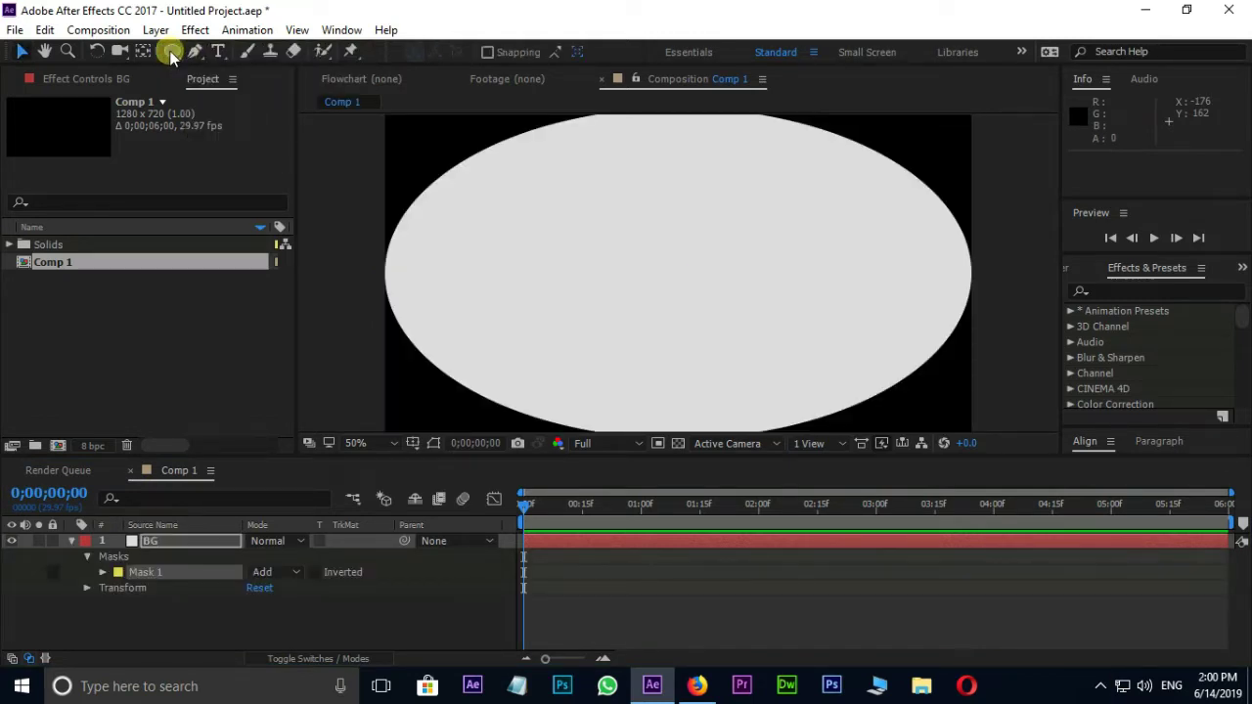
click(102, 574)
drag(272, 607, 856, 604)
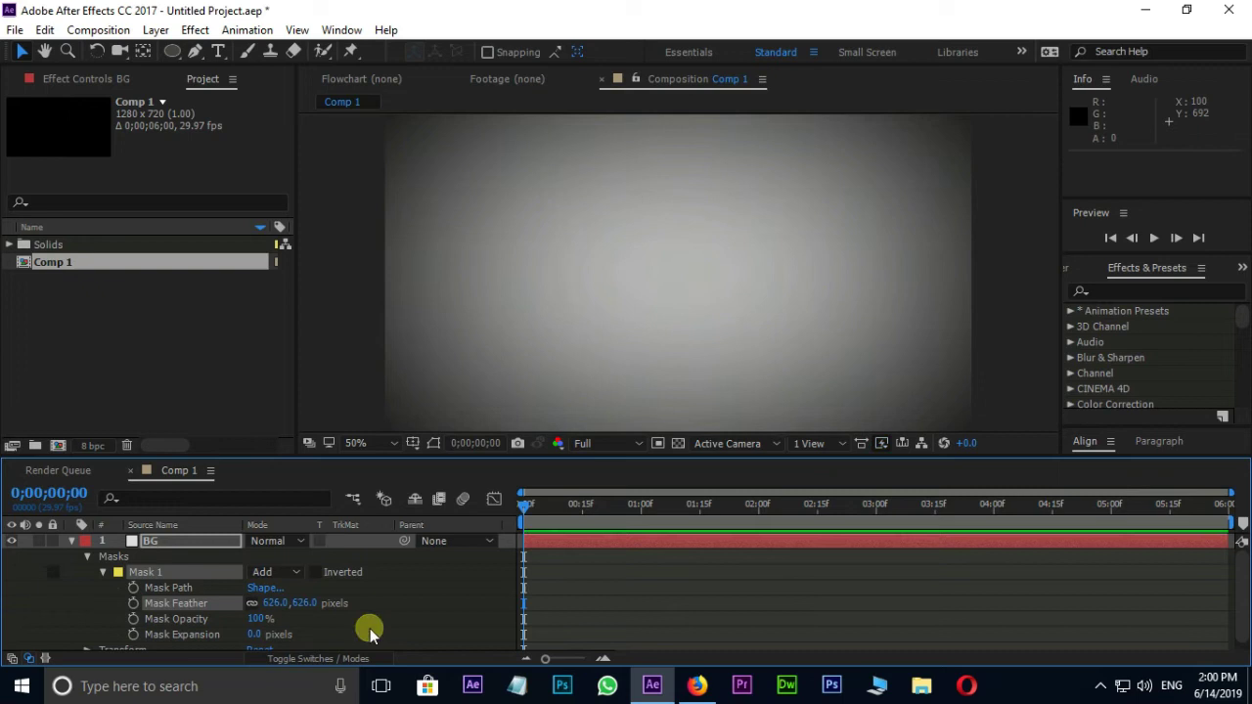
click(276, 603)
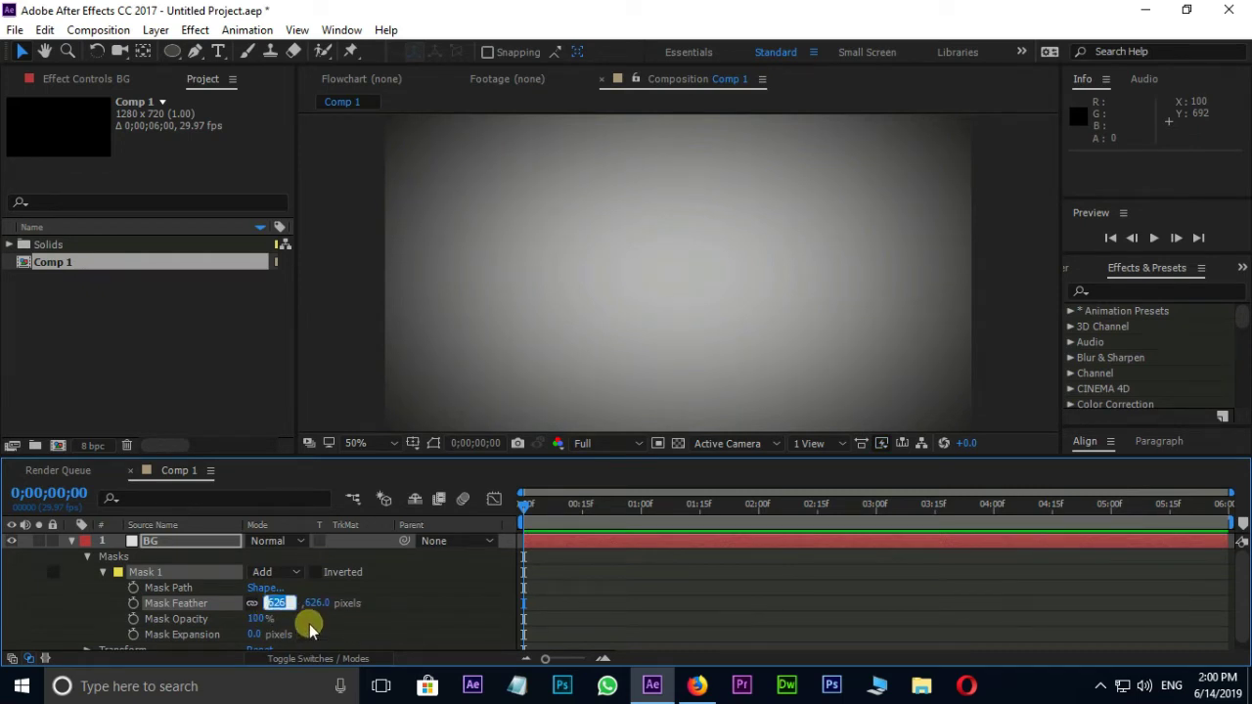
text(675)
key(Return)
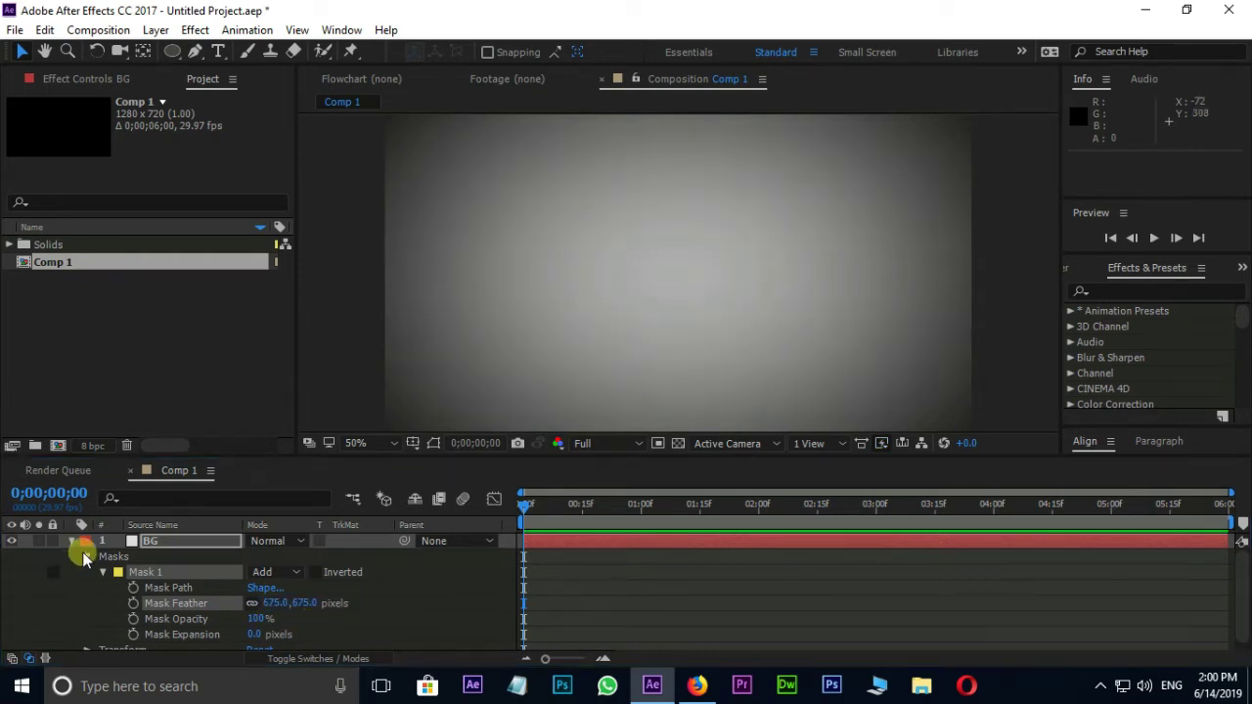
click(70, 543)
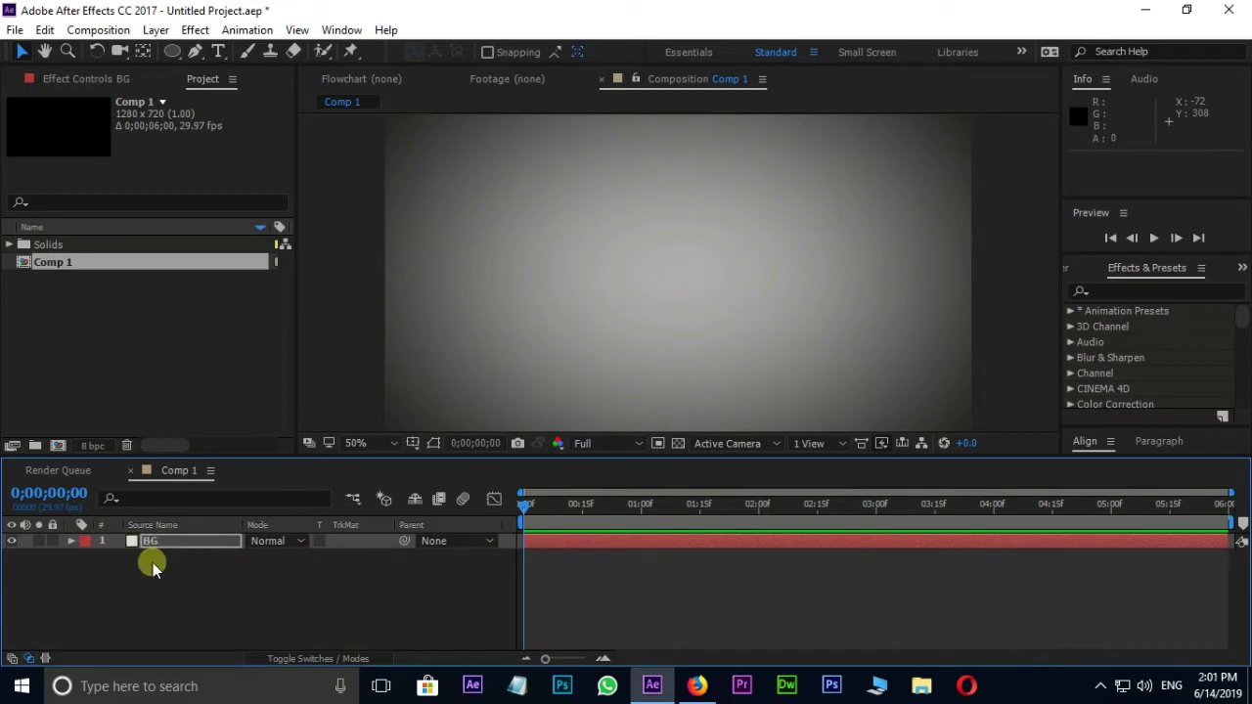
Lock the BG layer and import the Tostitos logo file 3.png
click(53, 543)
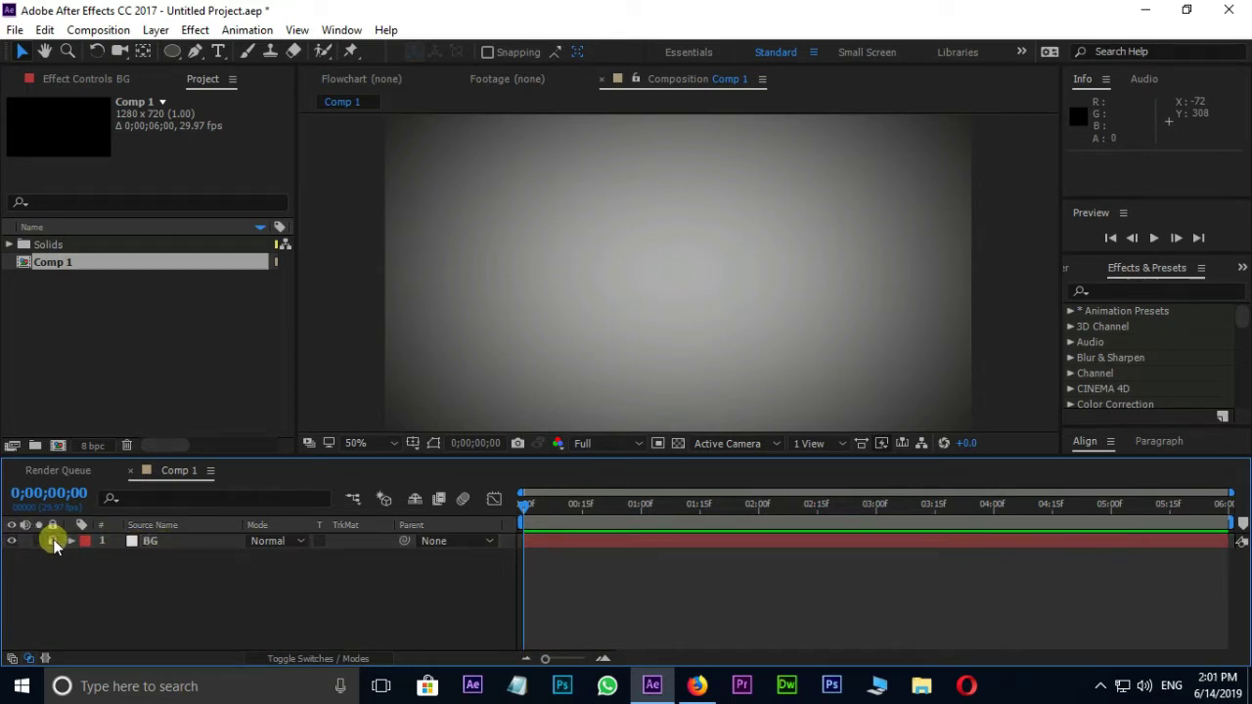
double_click(153, 329)
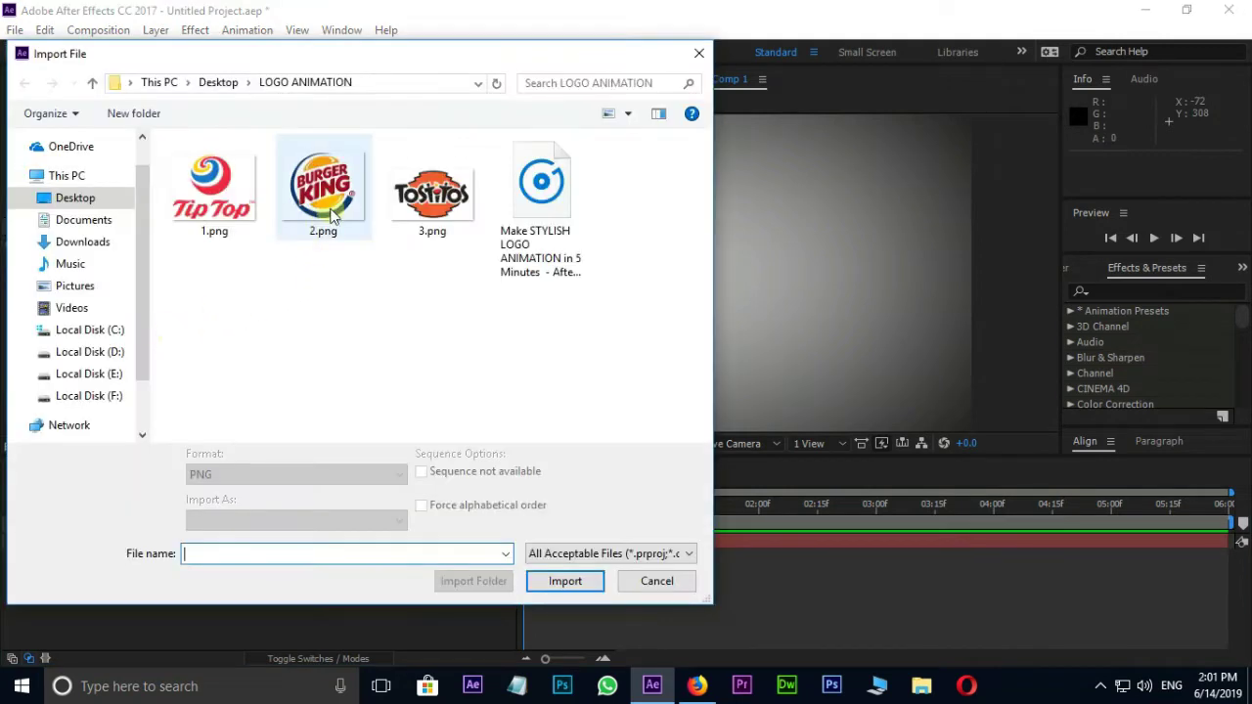
click(333, 201)
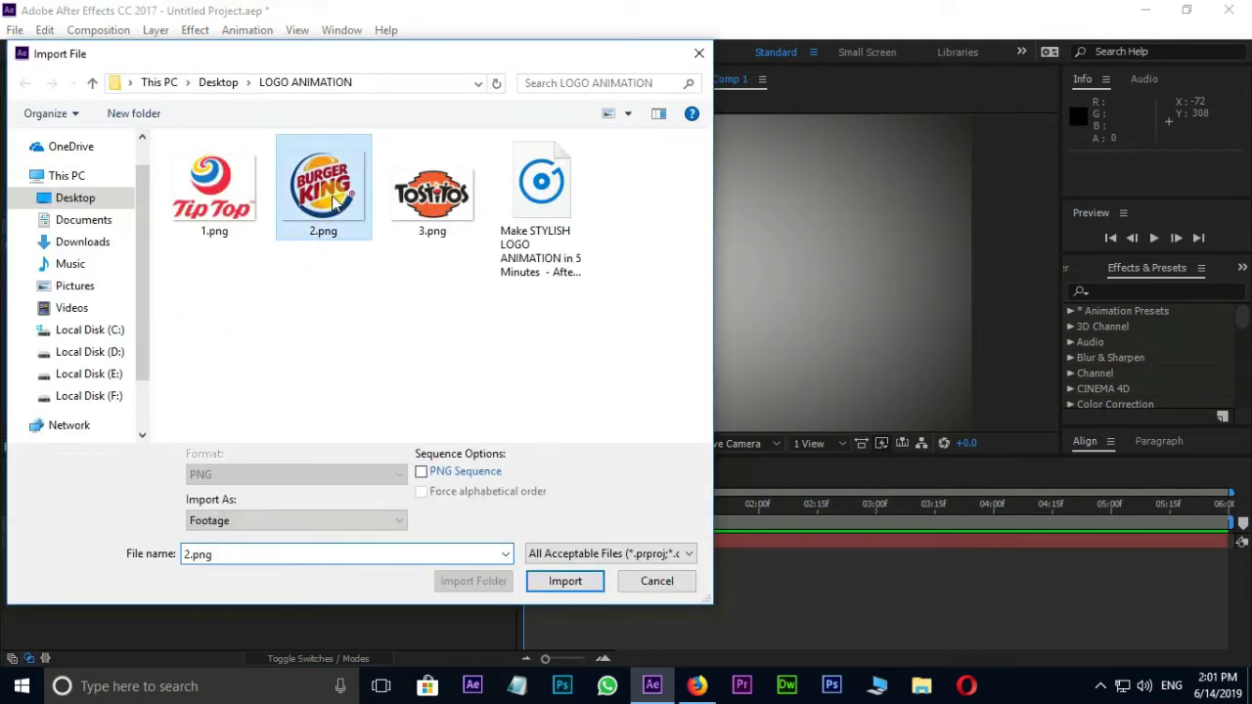
click(442, 201)
click(569, 581)
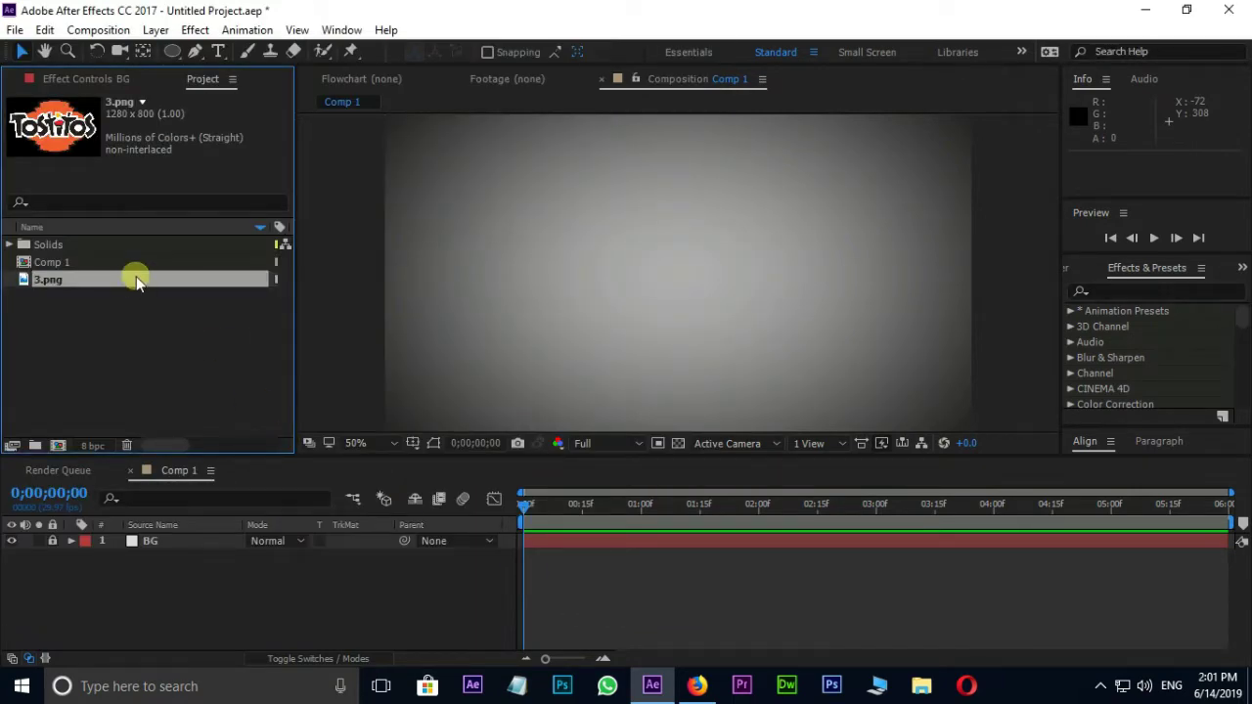
Place 3.png in Comp 1 above BG and scale it to 25%
drag(136, 279, 196, 537)
scroll(682, 302, down, 2)
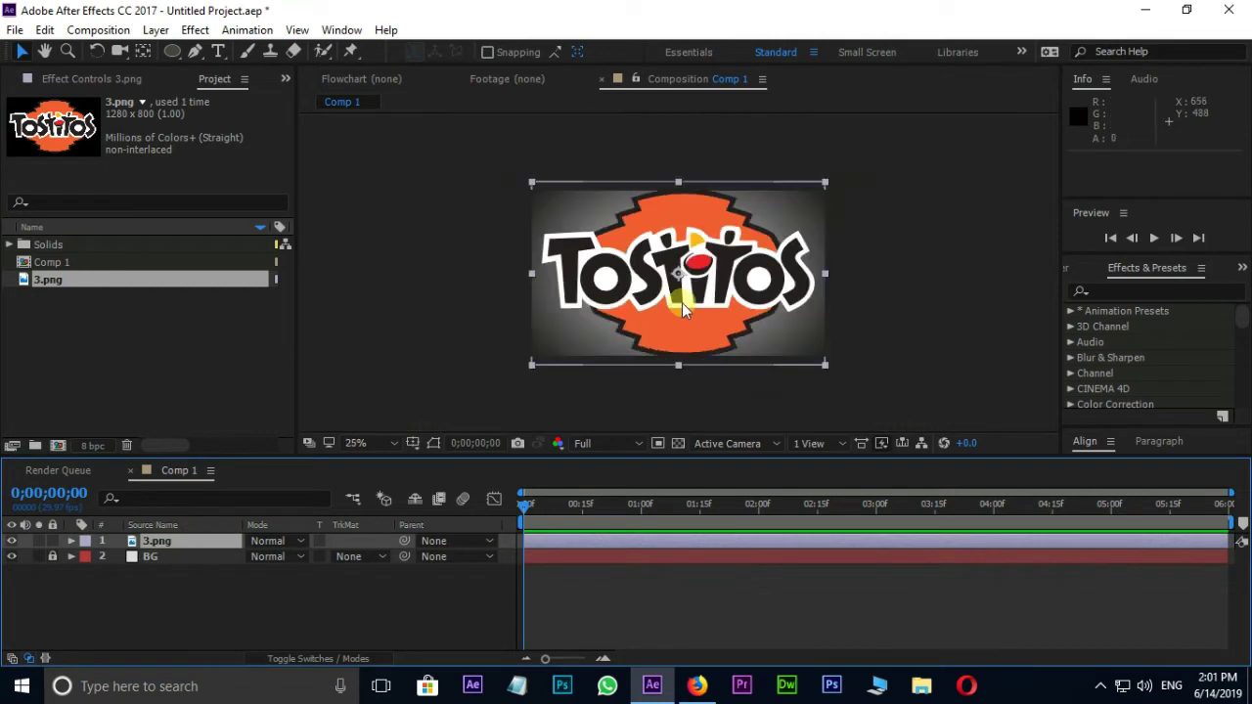
drag(825, 183, 754, 228)
scroll(744, 252, up, 2)
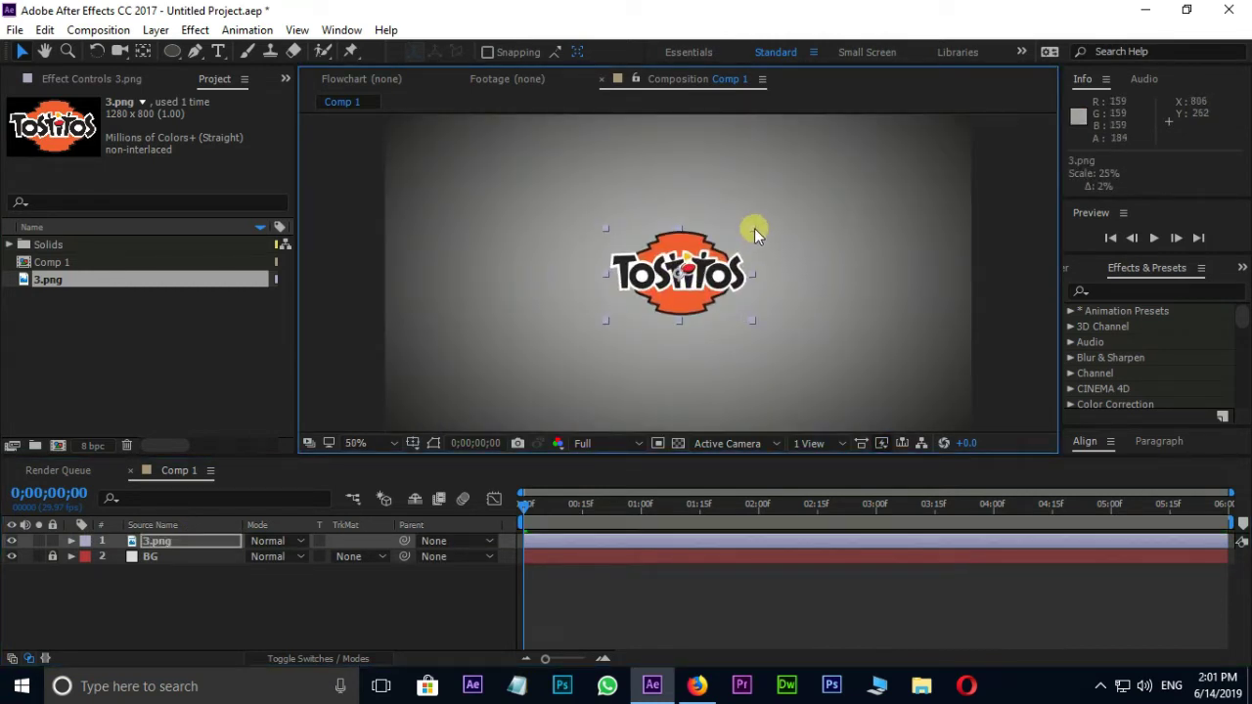
Pre-compose the 3.png layer into a composition named LOGO, moving all attributes
right_click(202, 541)
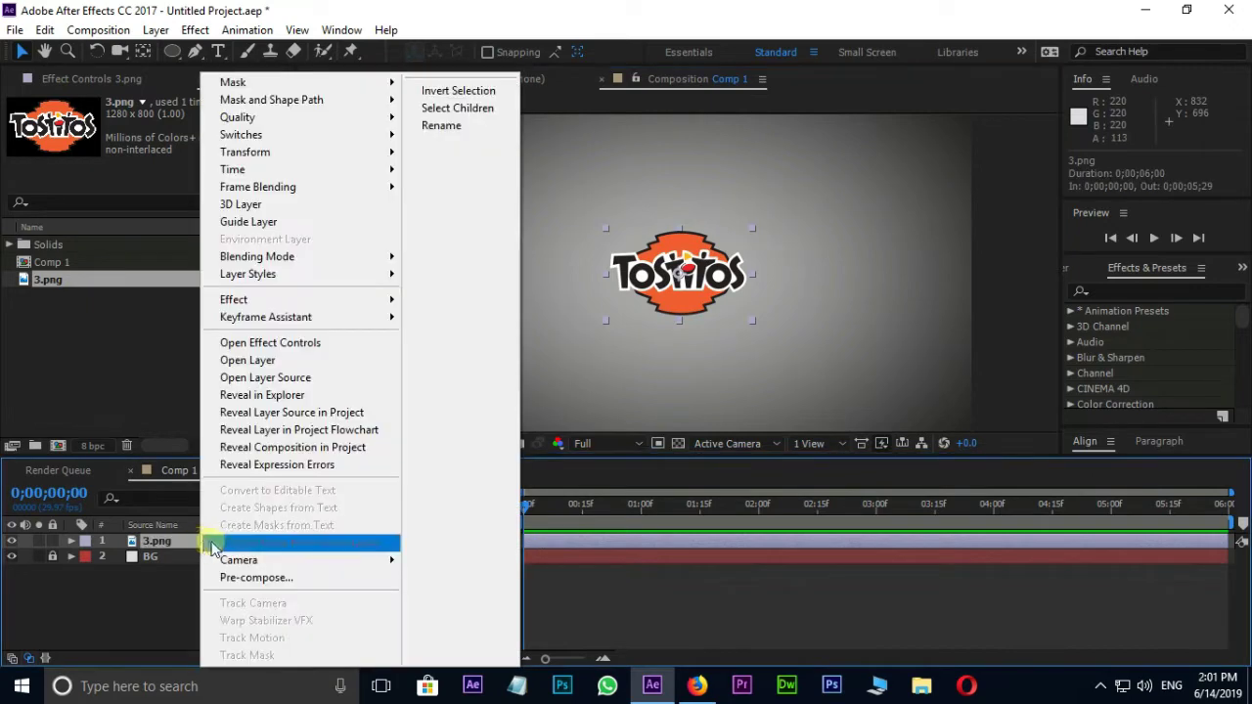
click(260, 577)
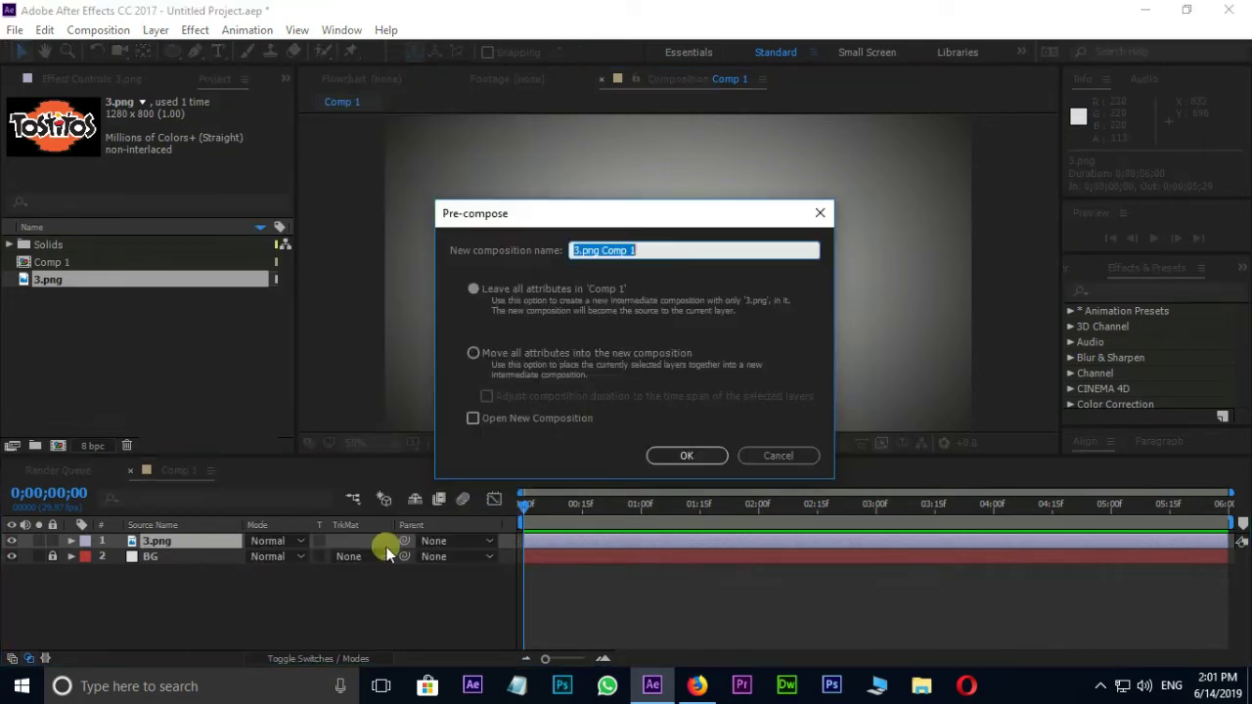
click(474, 354)
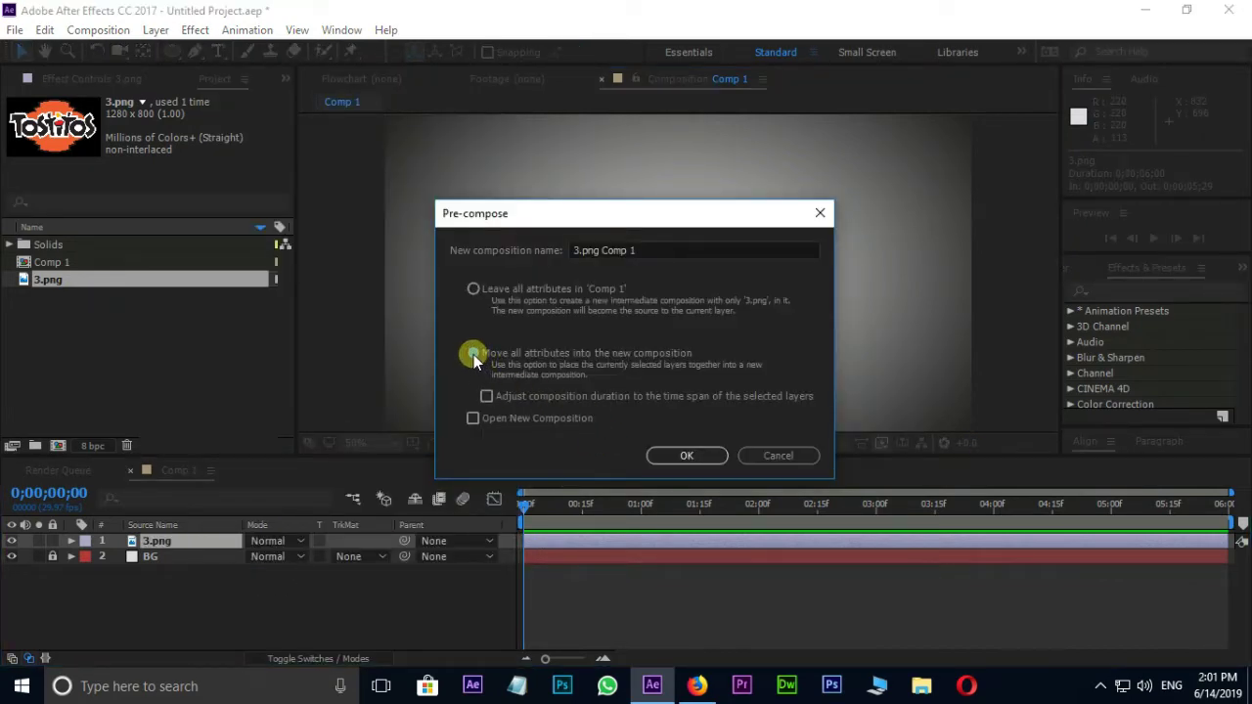
click(636, 251)
drag(637, 251, 570, 257)
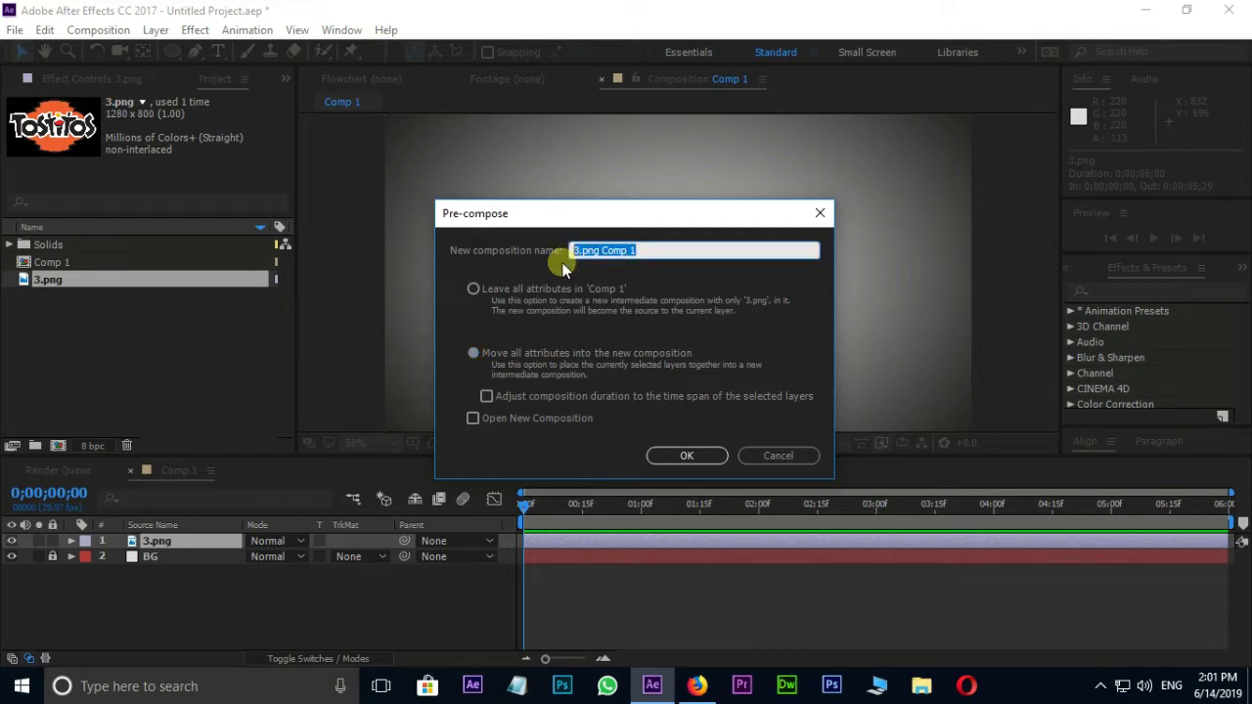
text(LOGO)
click(680, 454)
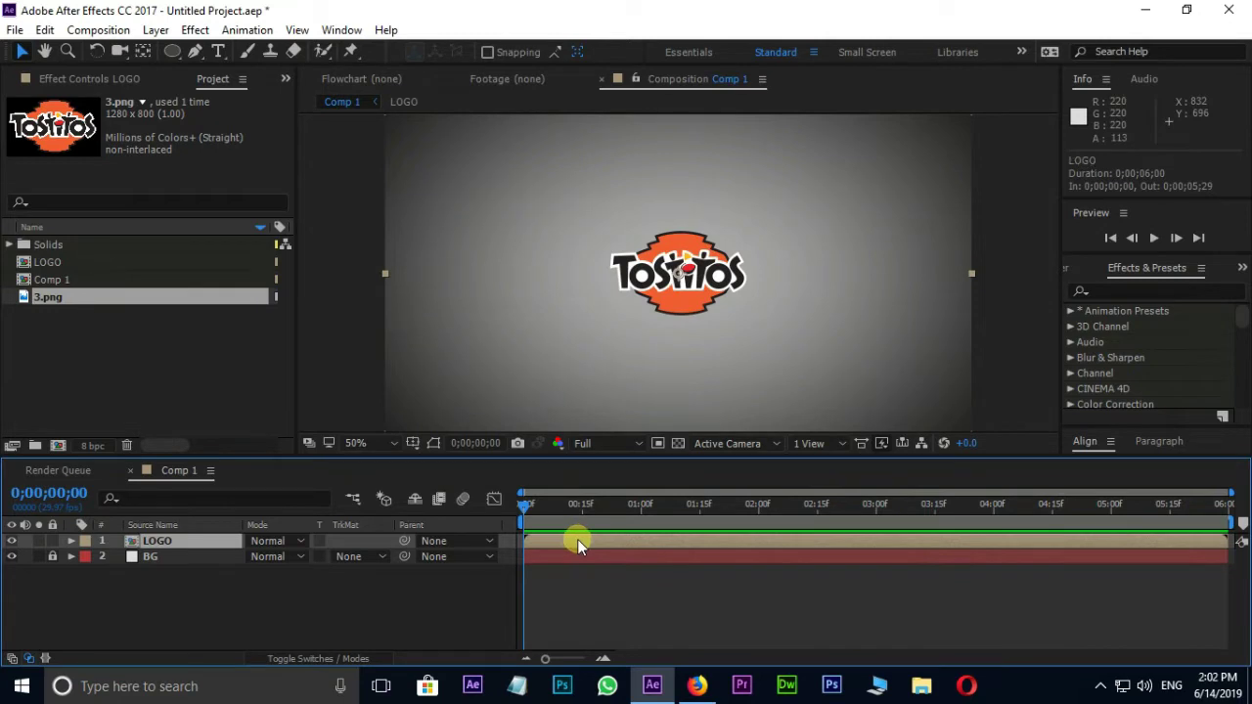
Duplicate the LOGO layer, lock BG, and hide the second LOGO layer
key(ctrl+d)
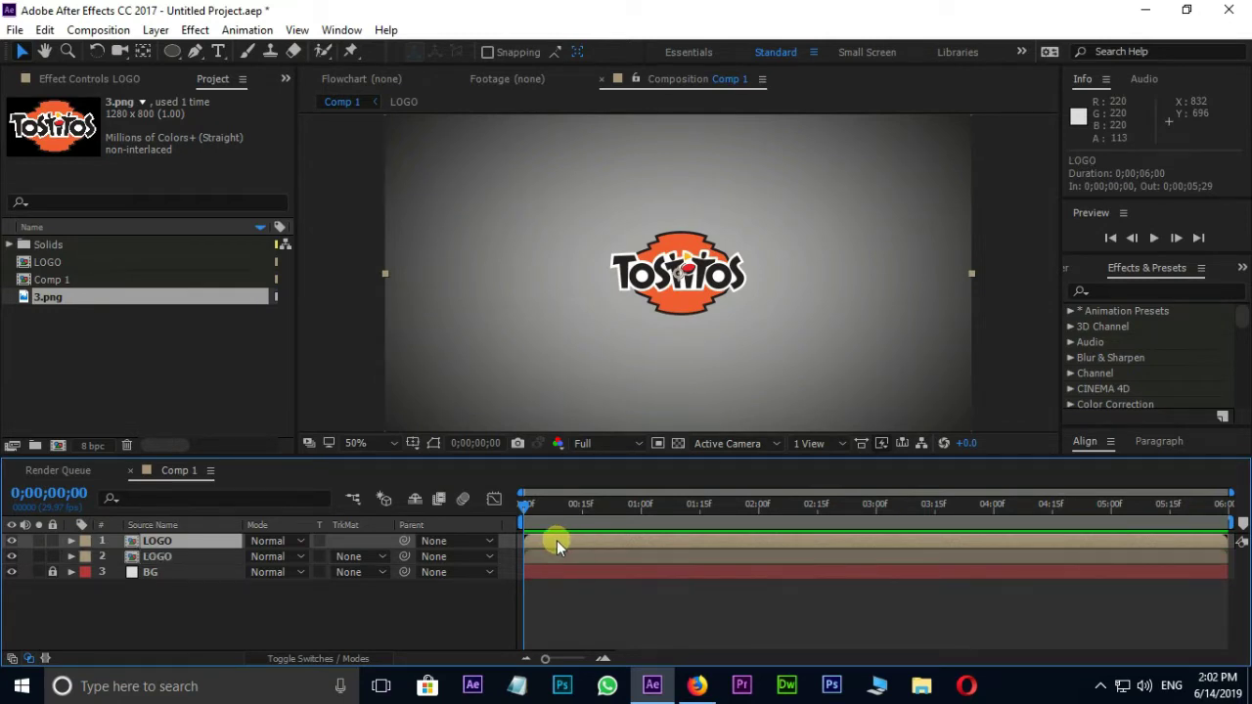
click(51, 573)
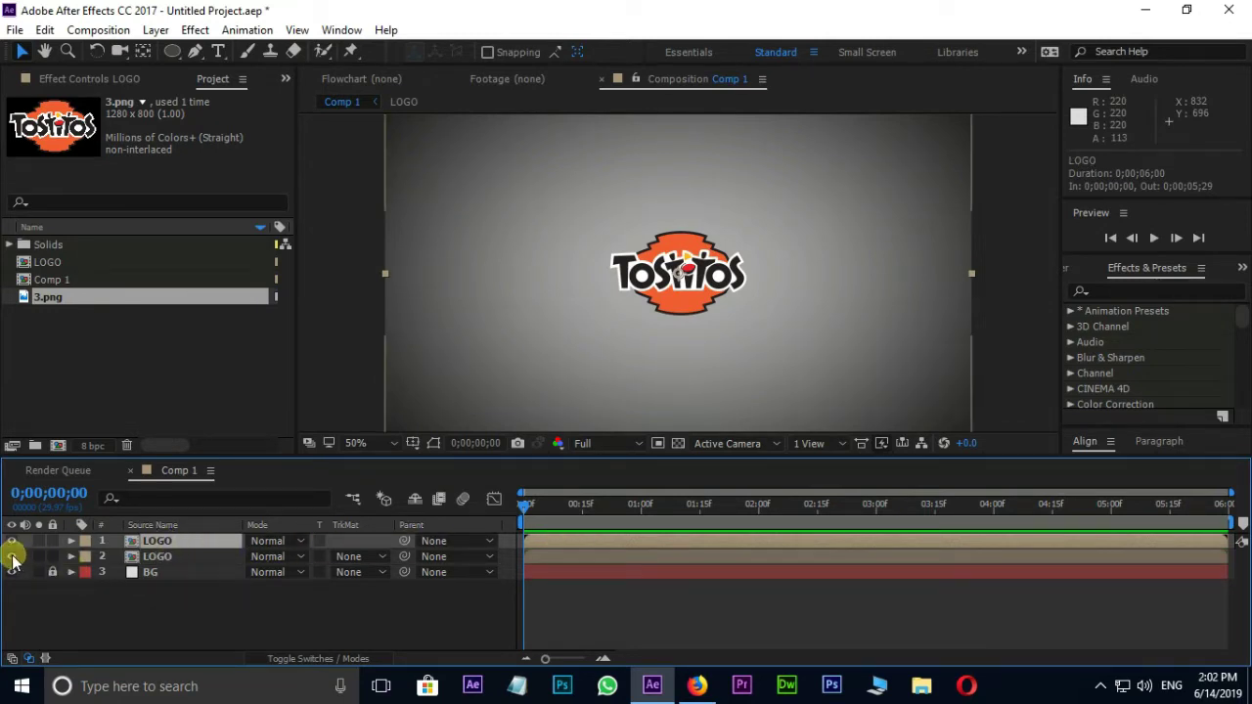
click(12, 557)
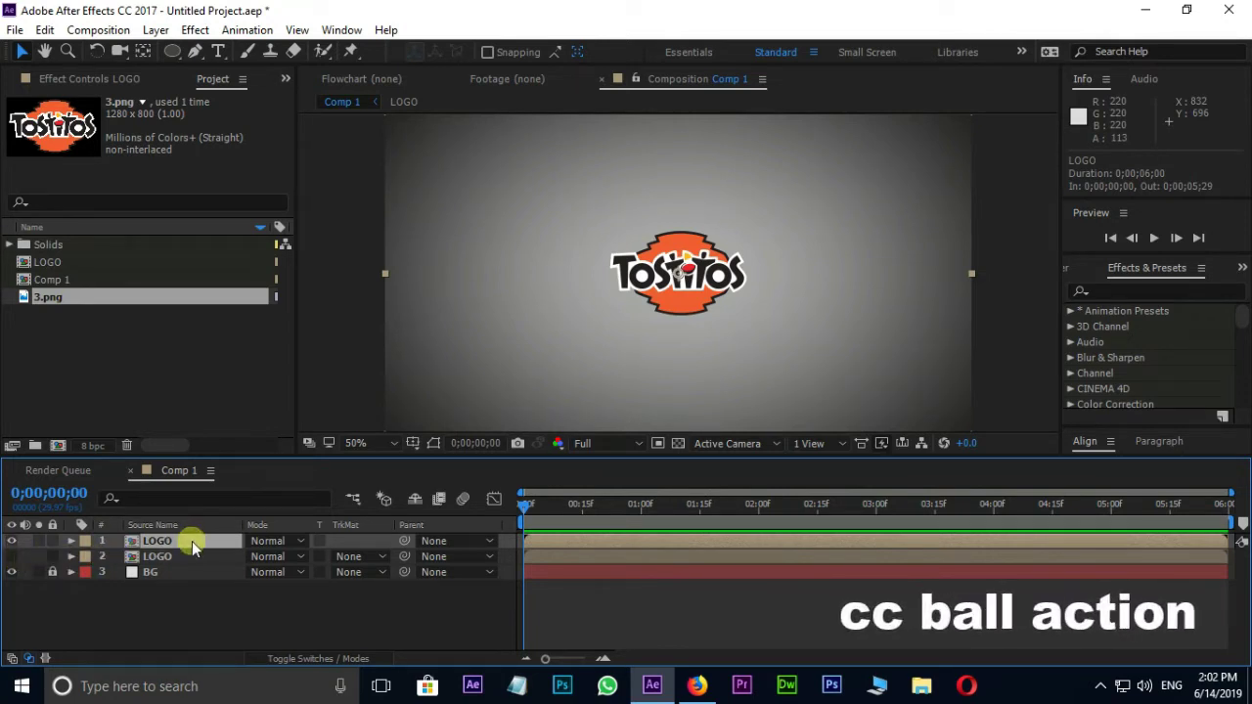
Search effects for 'cc ba' and apply CC Ball Action to layer 1 LOGO
click(1140, 293)
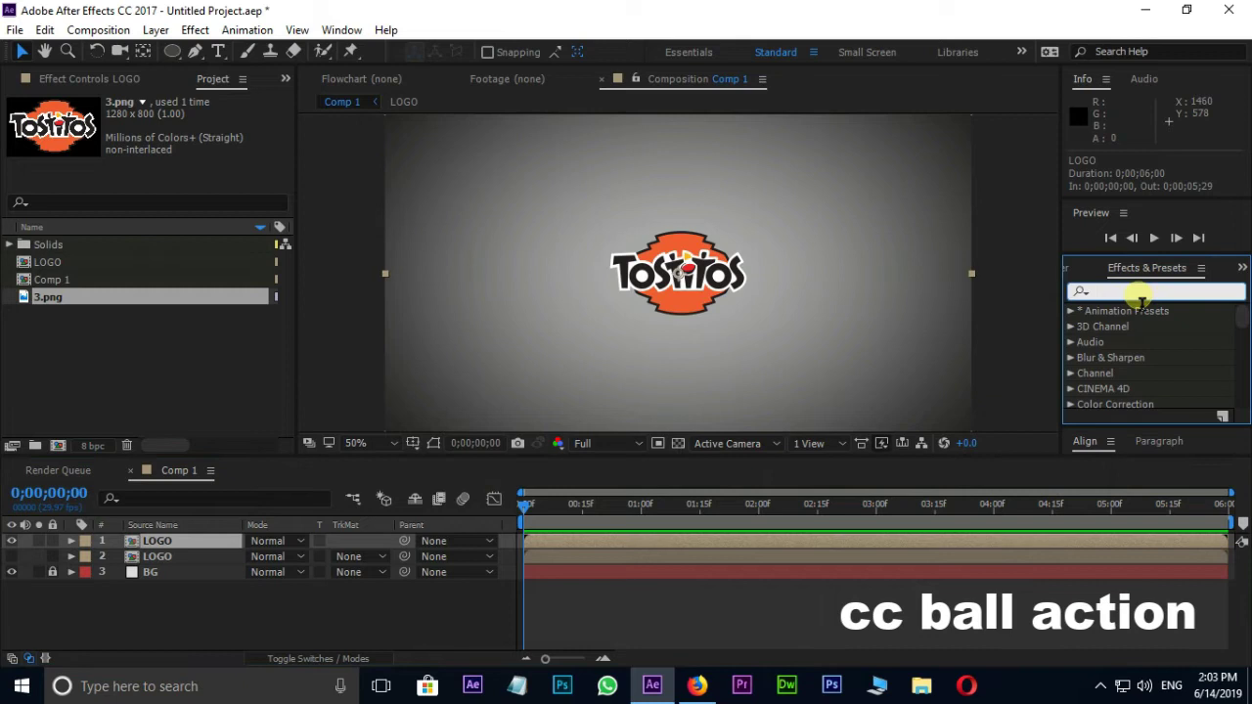
text(cc ba)
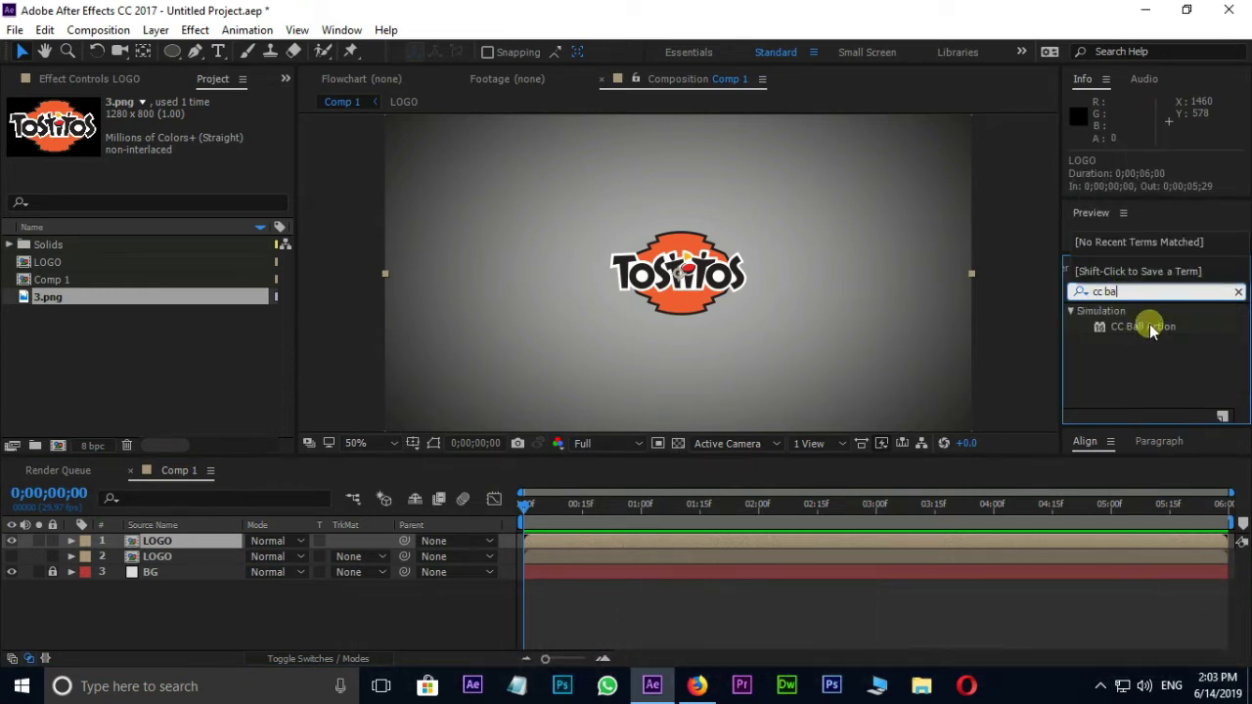
drag(1150, 324, 820, 537)
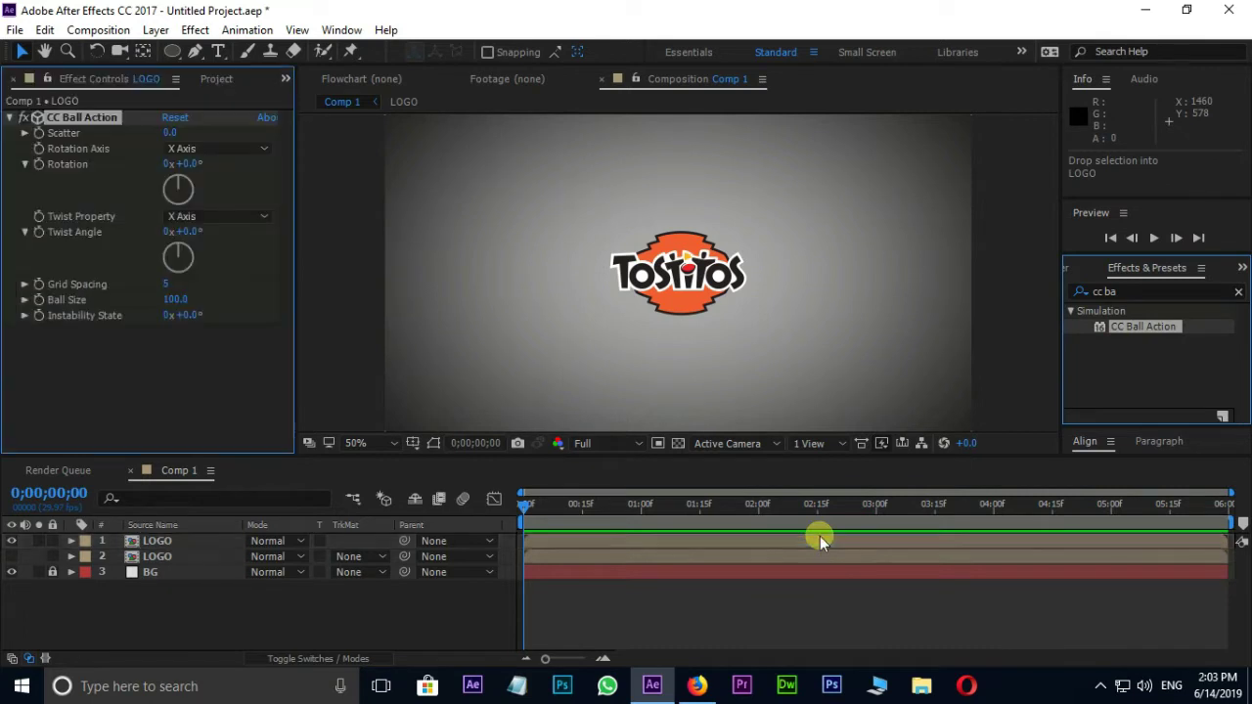
scroll(683, 292, up, 2)
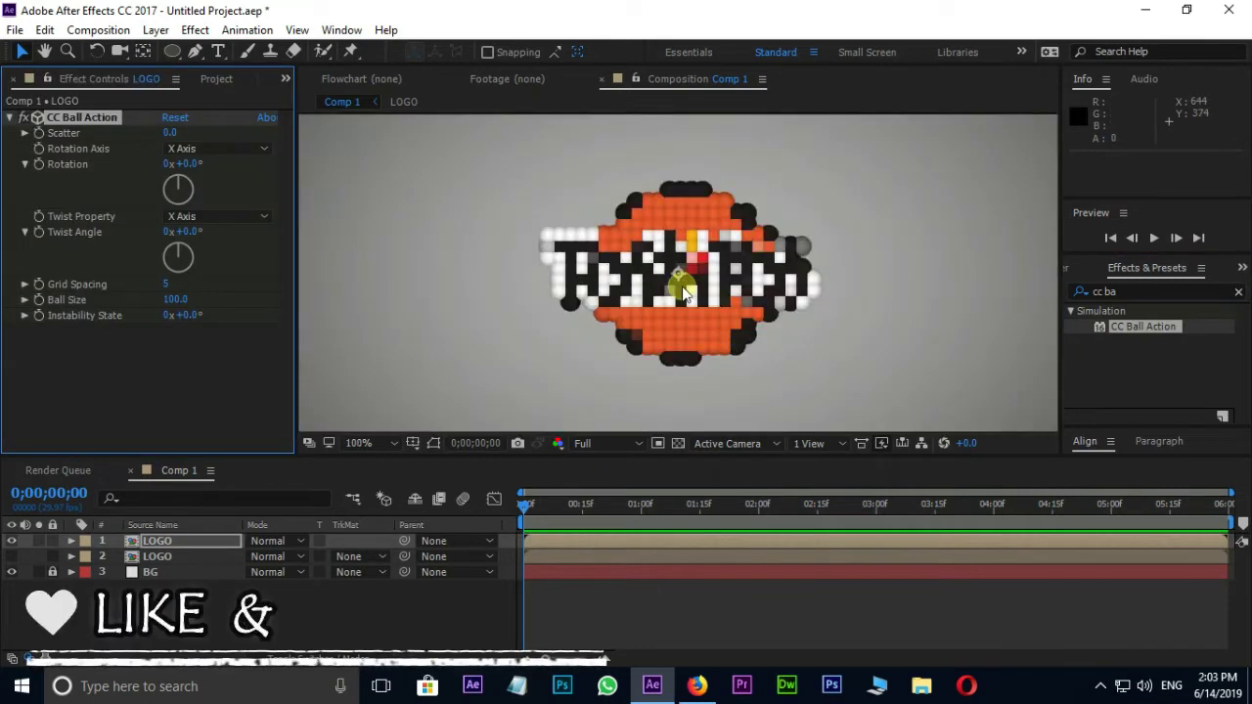
At 2 seconds, keyframe Scatter and Rotation and set Rotation Axis to Z Axis
drag(524, 503, 761, 508)
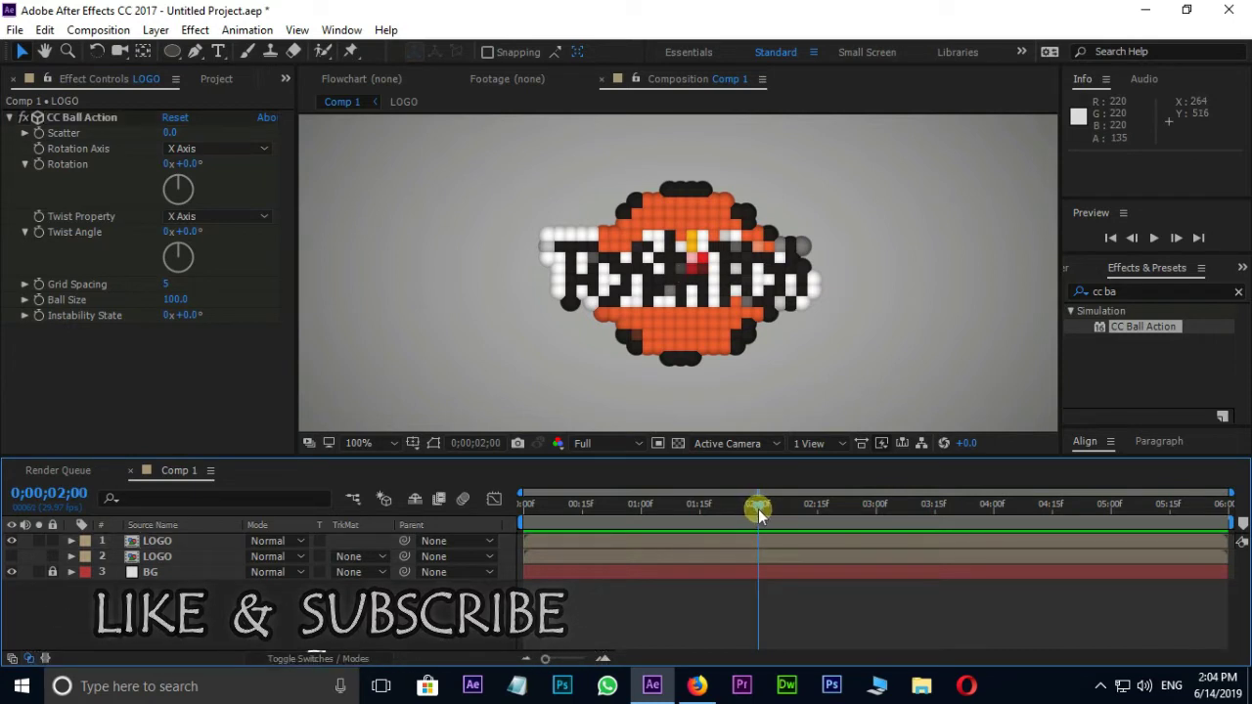
click(37, 135)
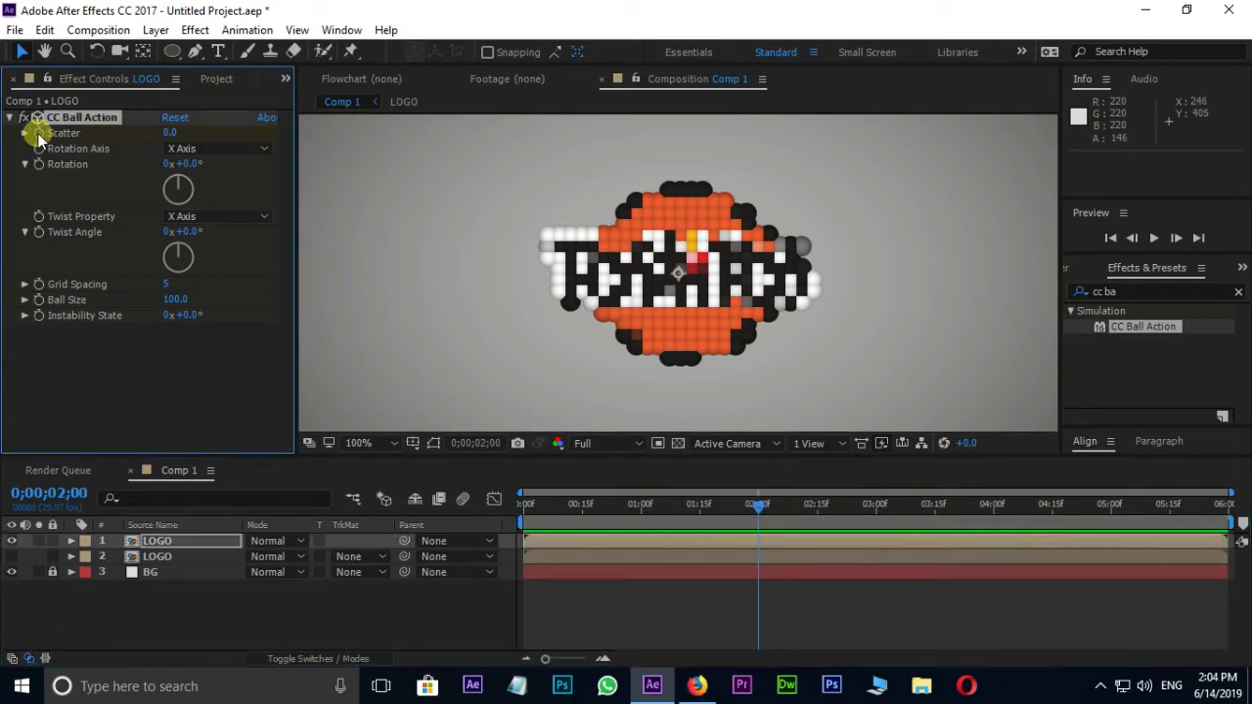
click(39, 165)
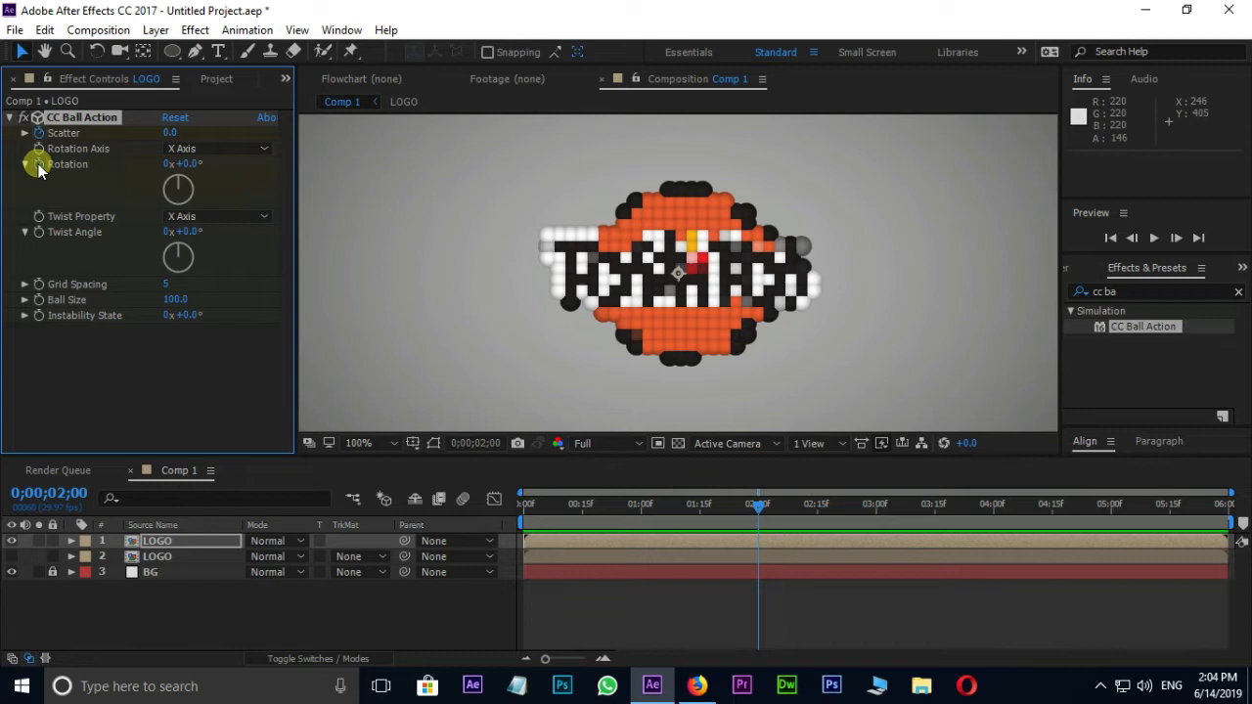
click(207, 150)
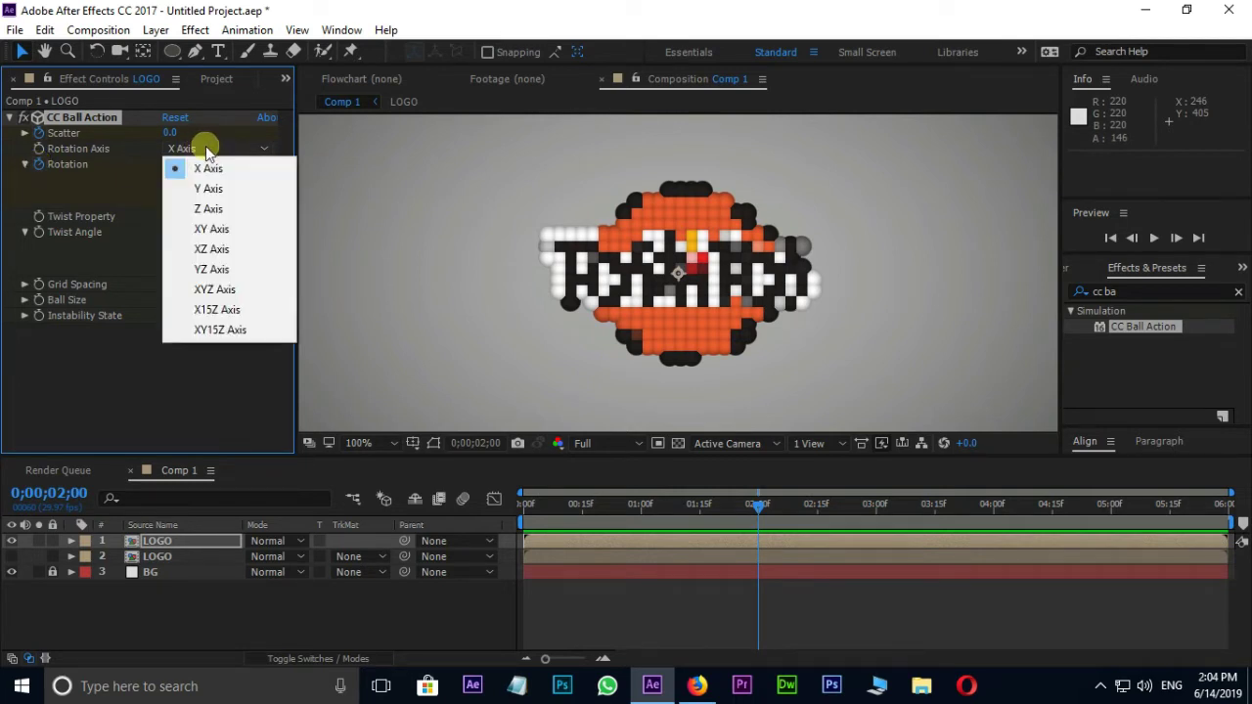
click(207, 209)
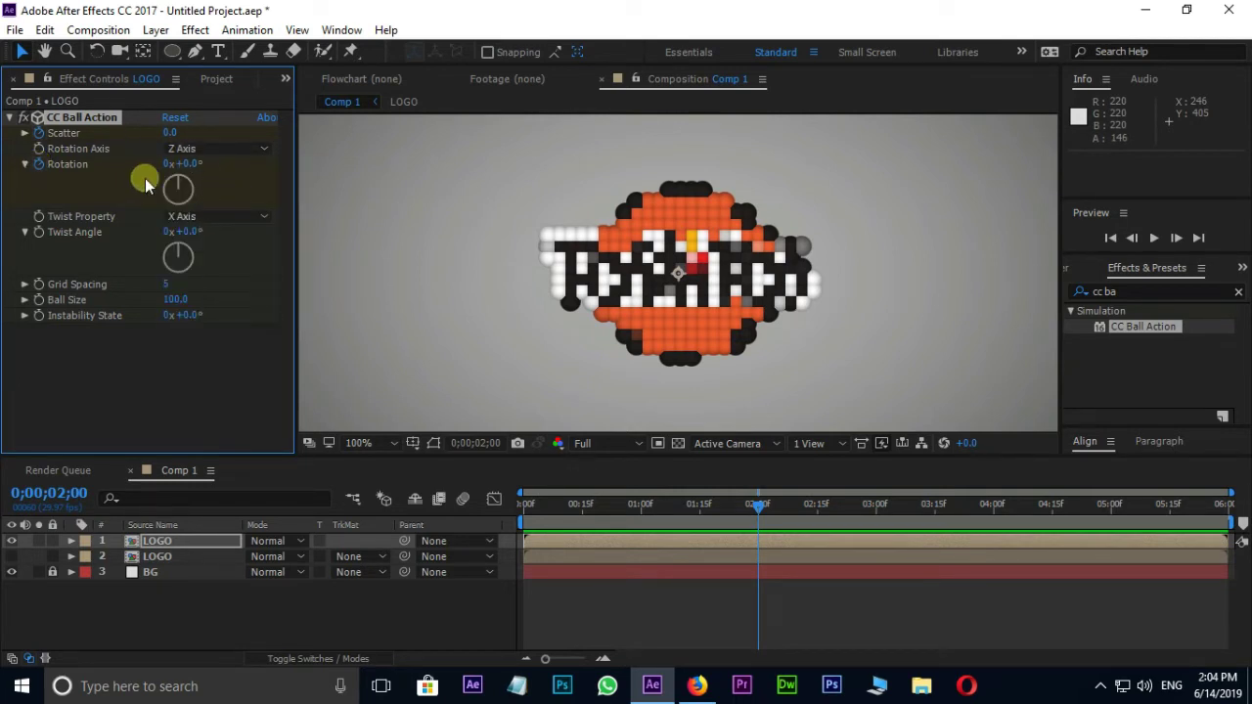
At the first frame, set Scatter to 500 and Rotation to -2x, then preview
drag(759, 508, 518, 509)
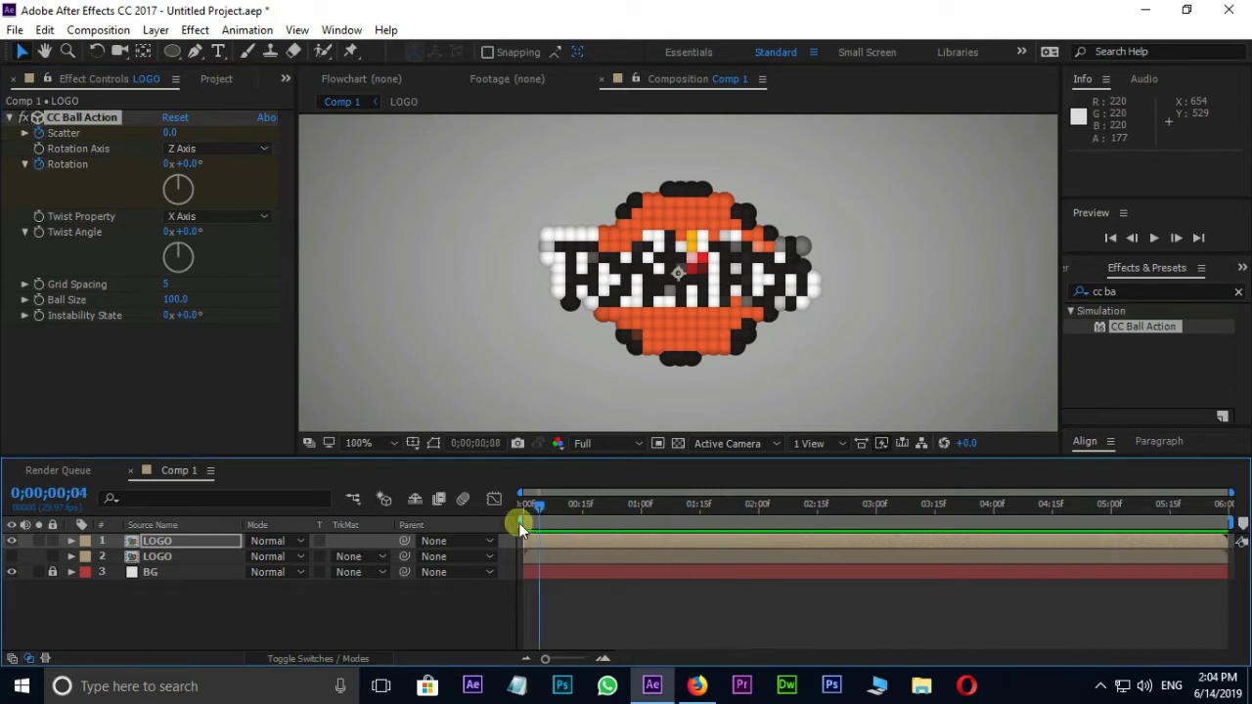
click(170, 133)
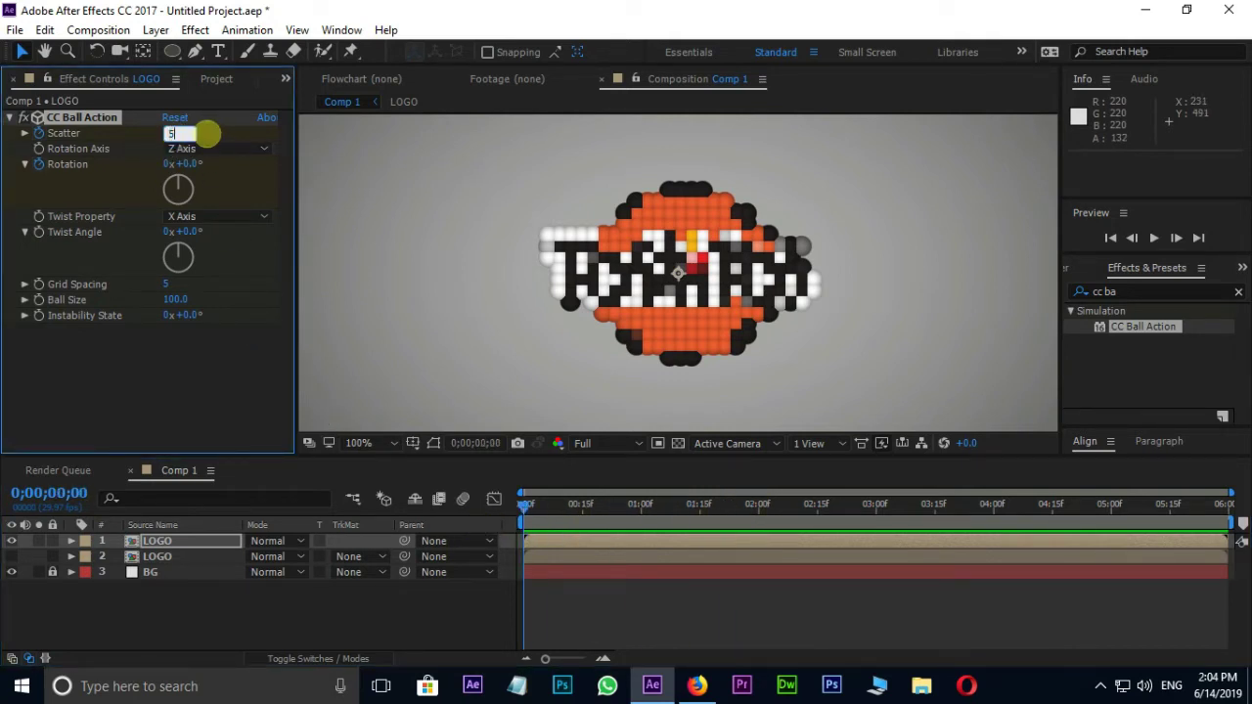
text(500)
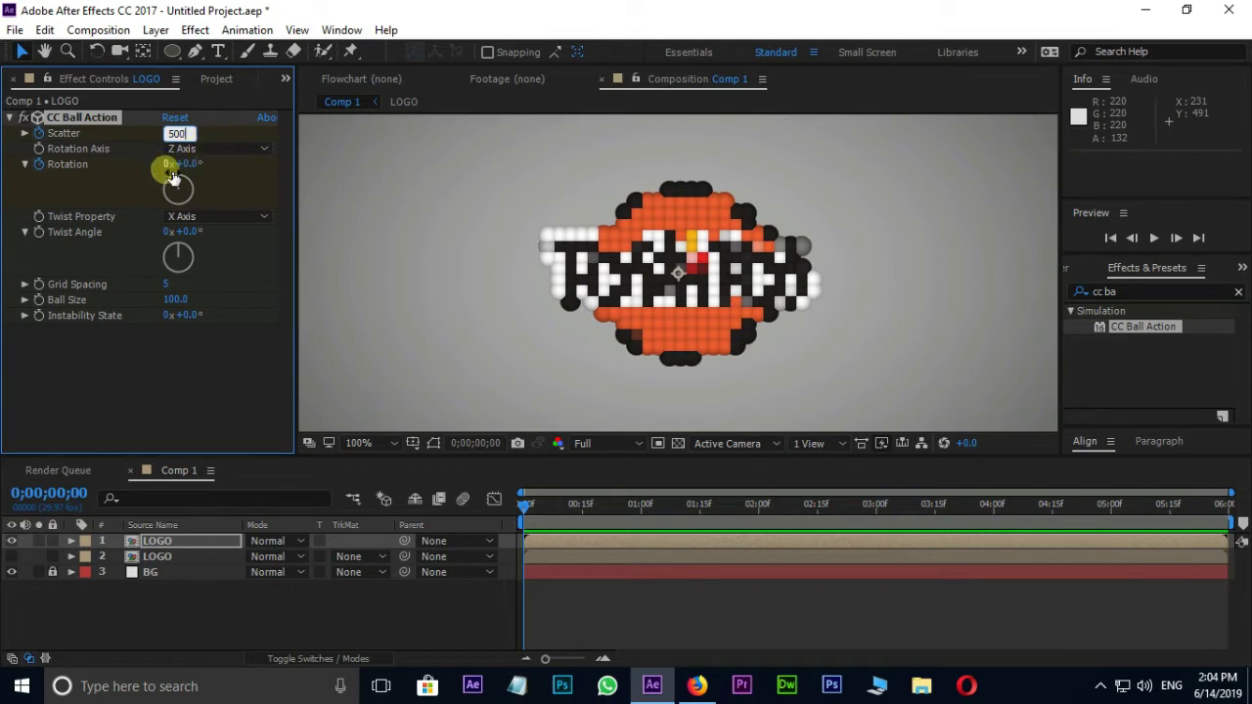
click(171, 165)
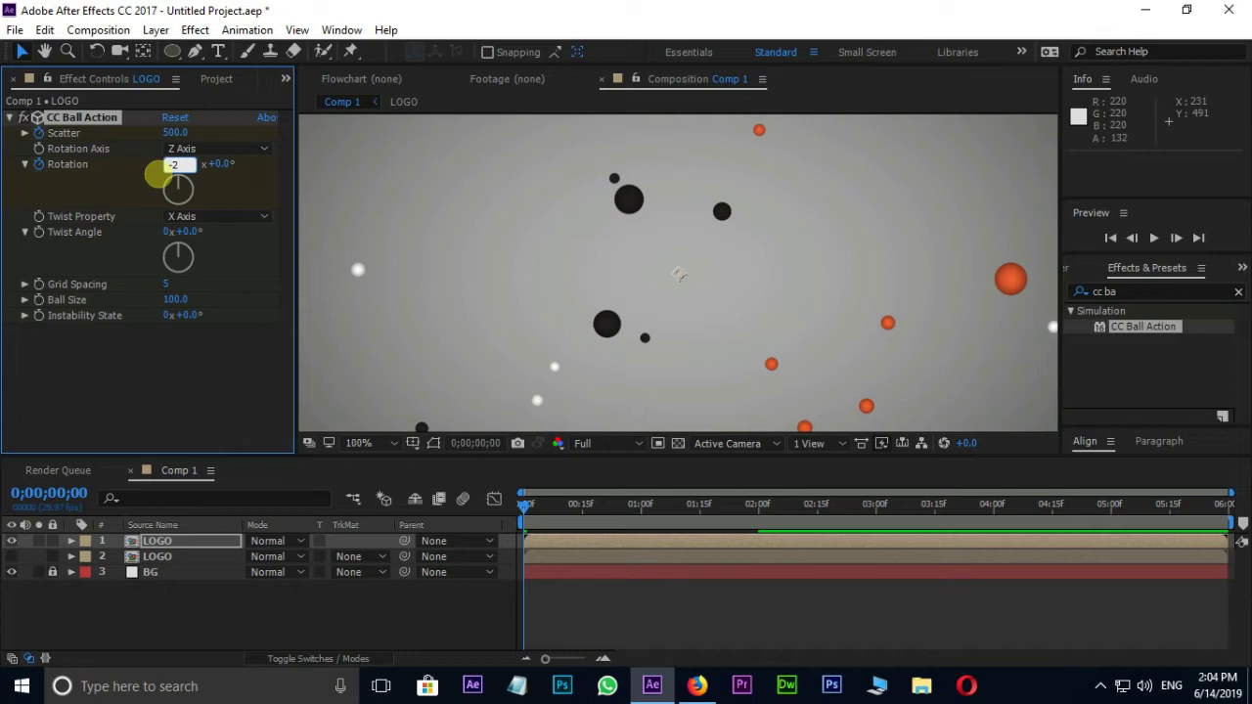
text(-2)
key(Return)
scroll(544, 256, down, 2)
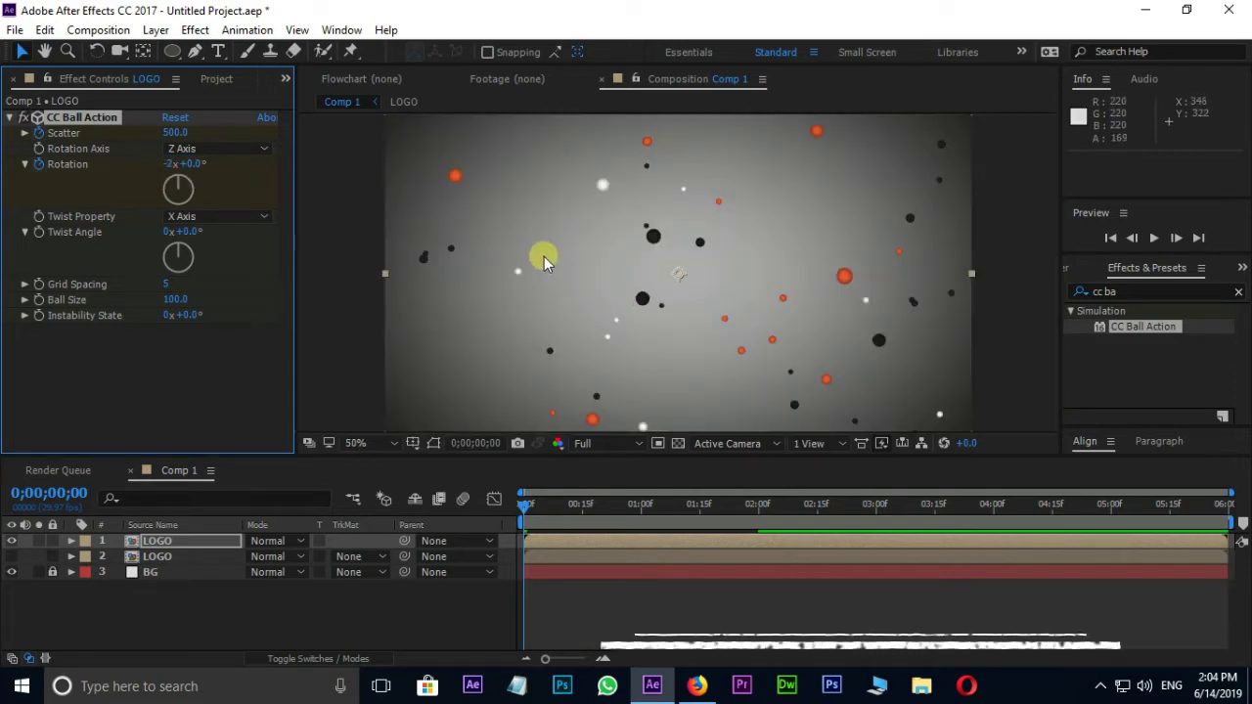
key(space)
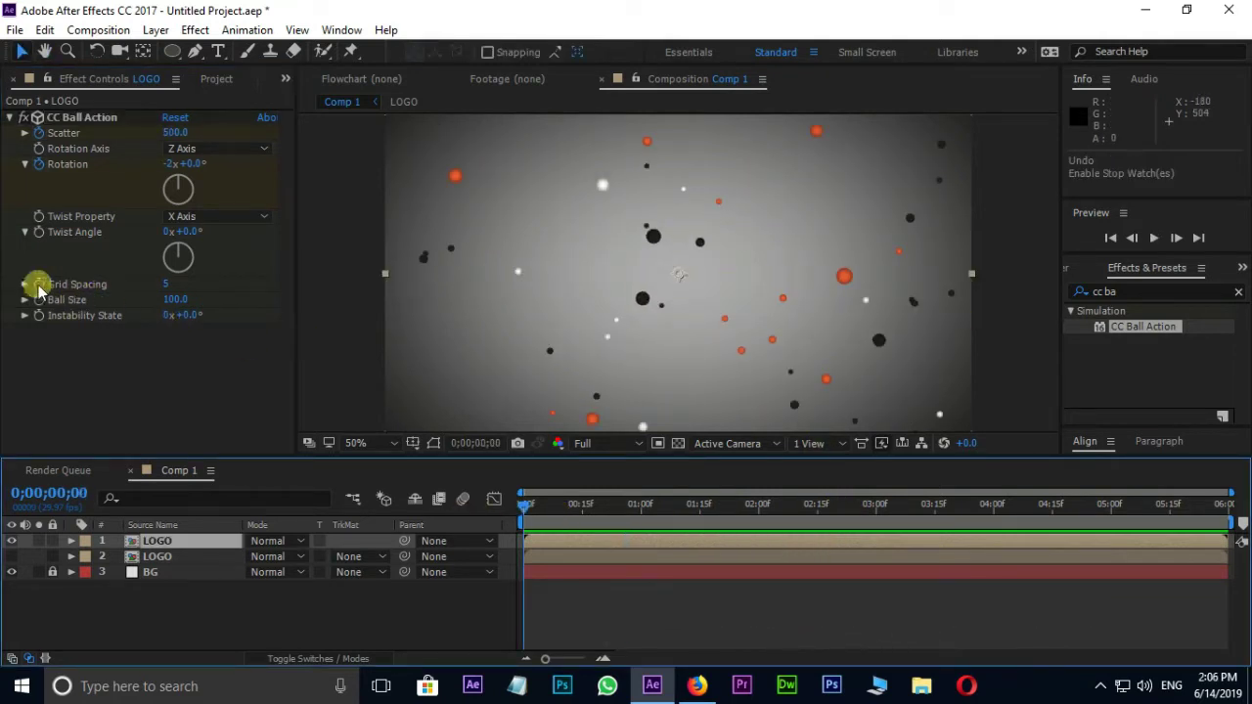
Set Grid Spacing to 0 and keyframe it at the start
click(171, 285)
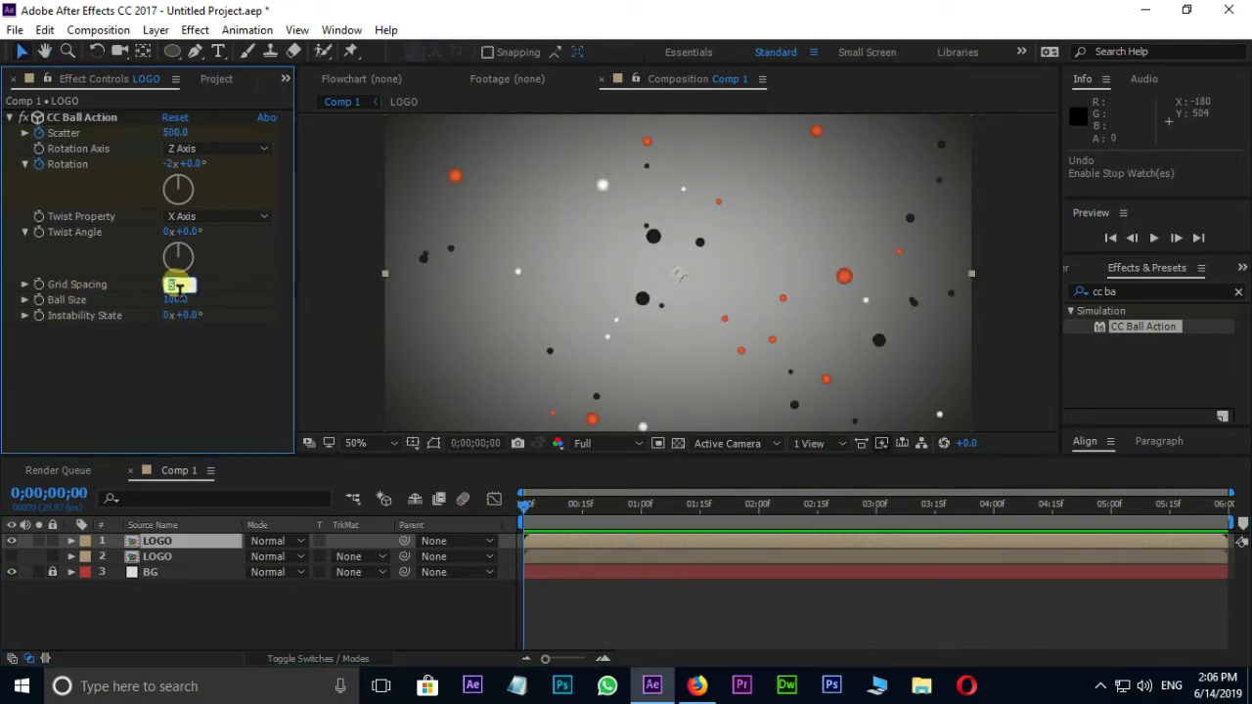
text(0)
key(Return)
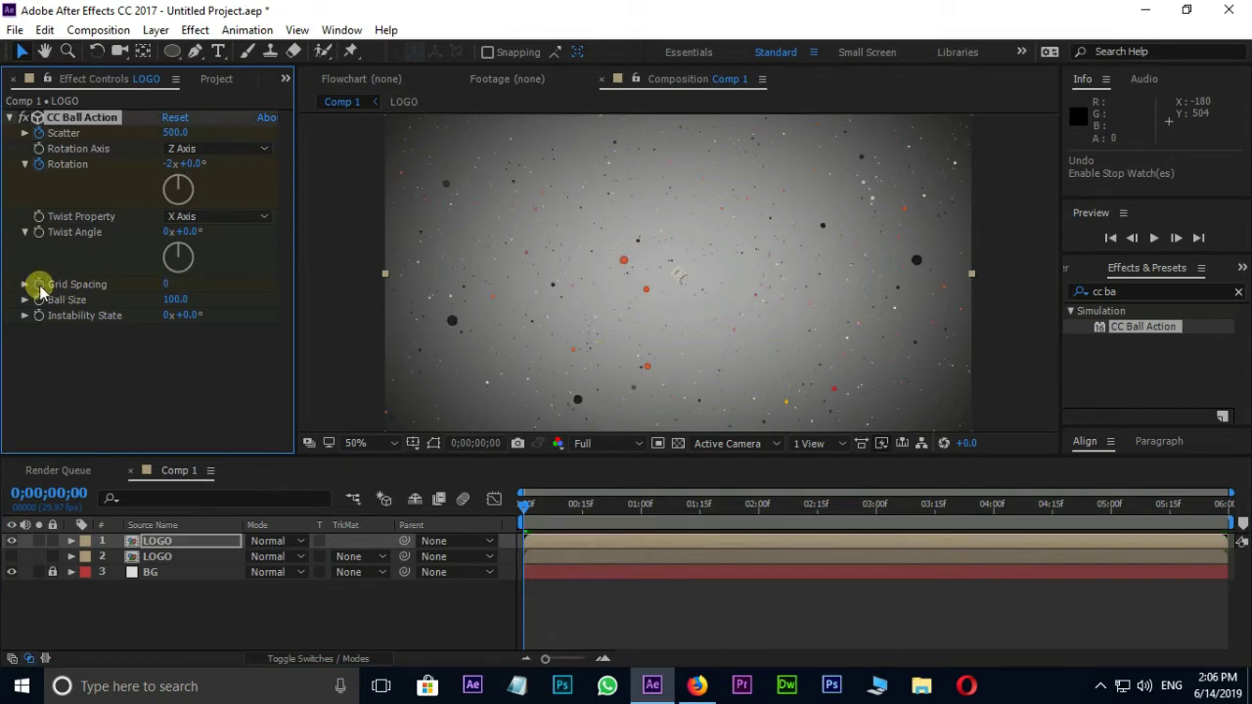
click(610, 550)
key(u)
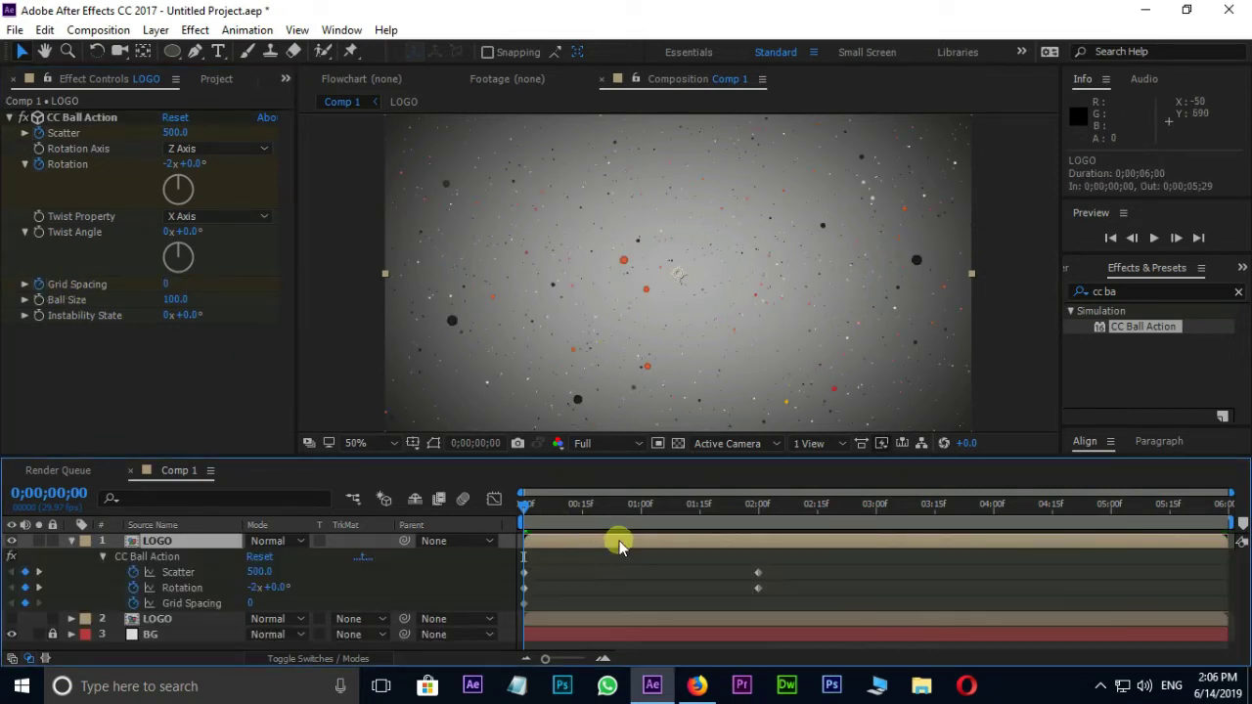
Set Grid Spacing to 1 at 2 seconds
drag(529, 503, 761, 503)
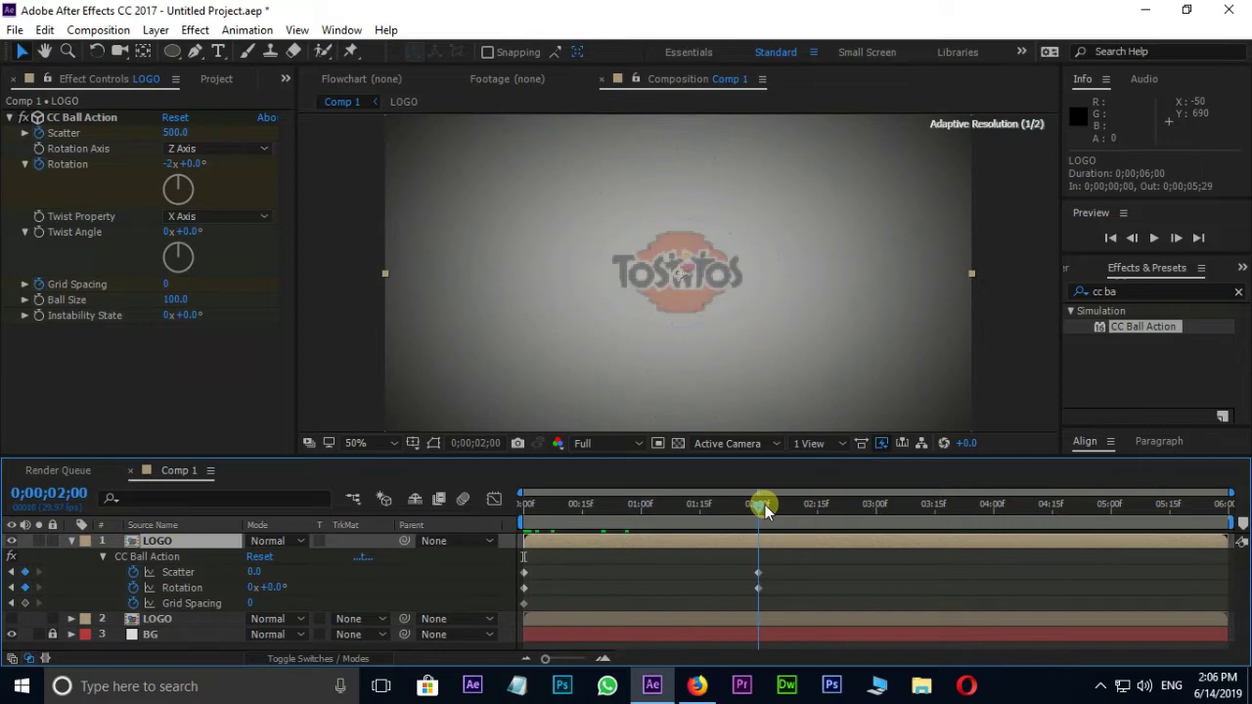
scroll(637, 274, up, 3)
click(168, 284)
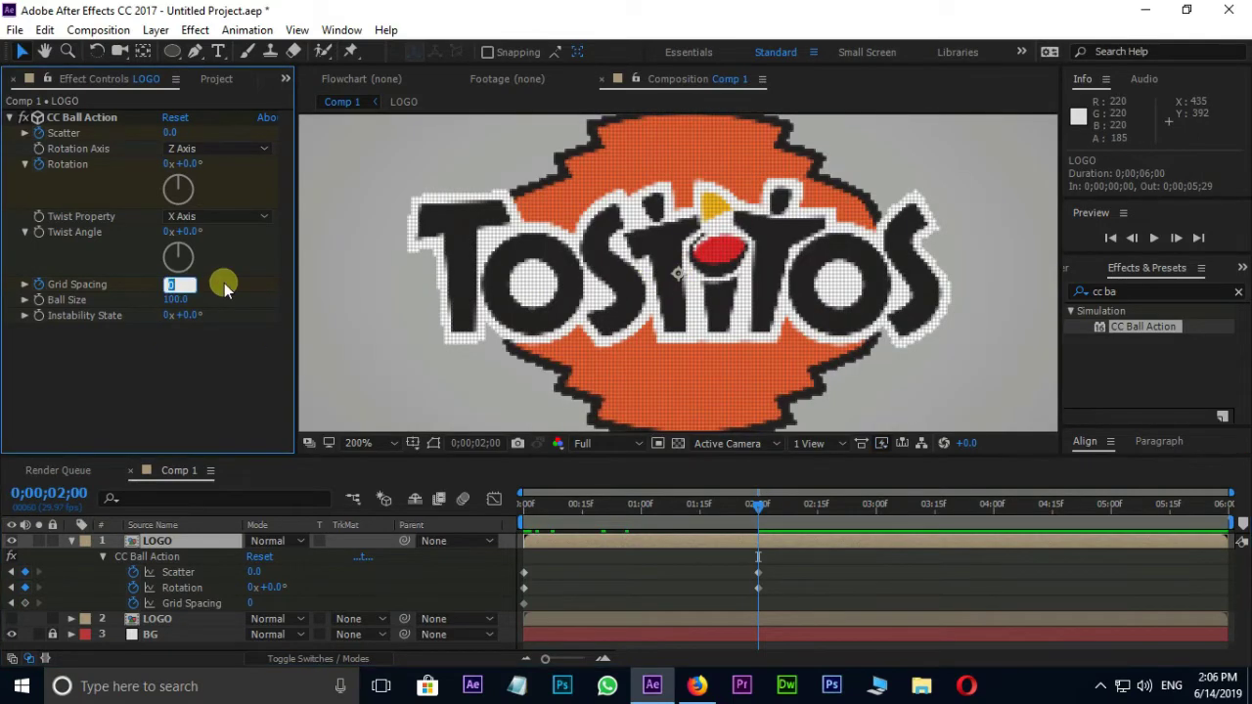
text(1)
key(Return)
scroll(651, 215, down, 3)
Back at the start, set Ball Size to 200
click(654, 506)
drag(656, 511, 641, 516)
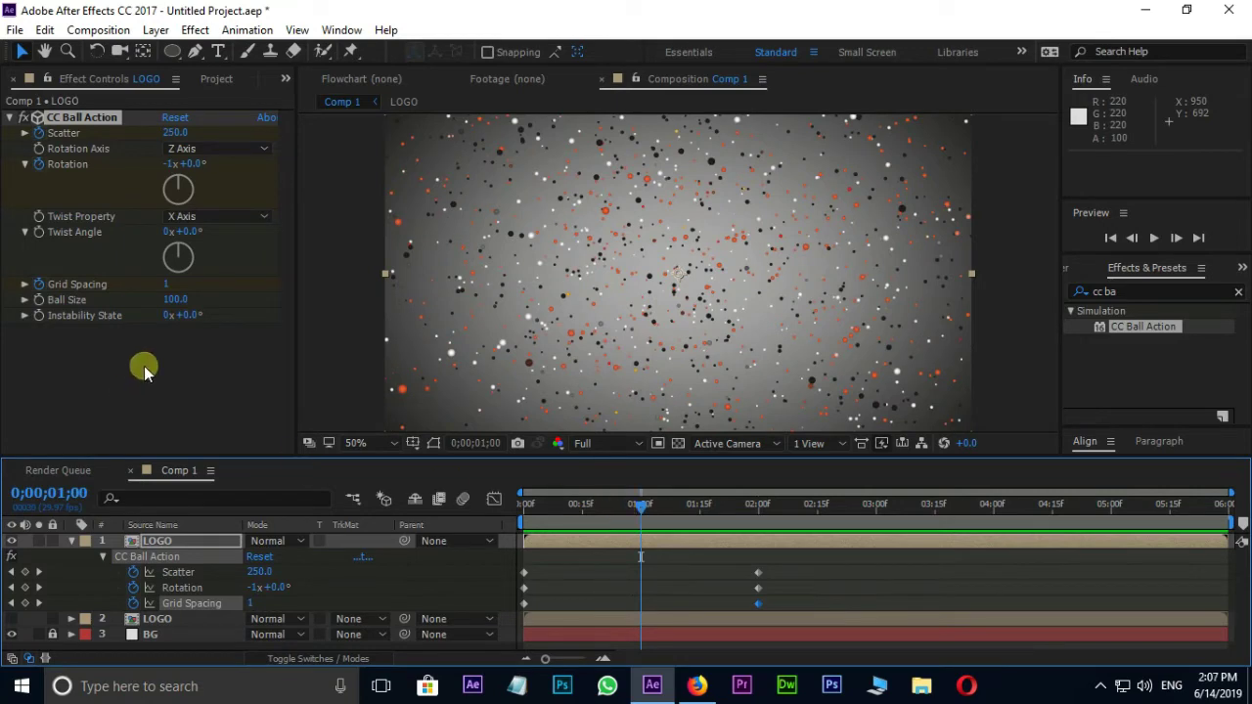
click(39, 303)
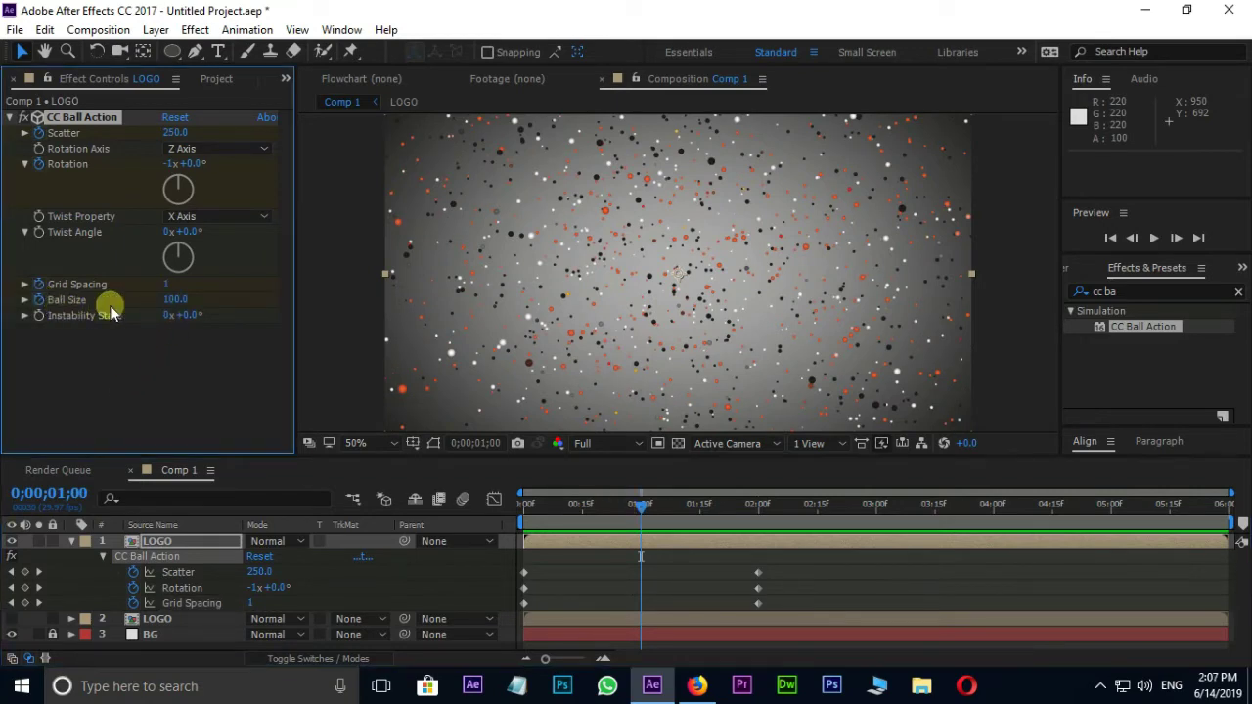
drag(649, 518, 523, 506)
click(176, 301)
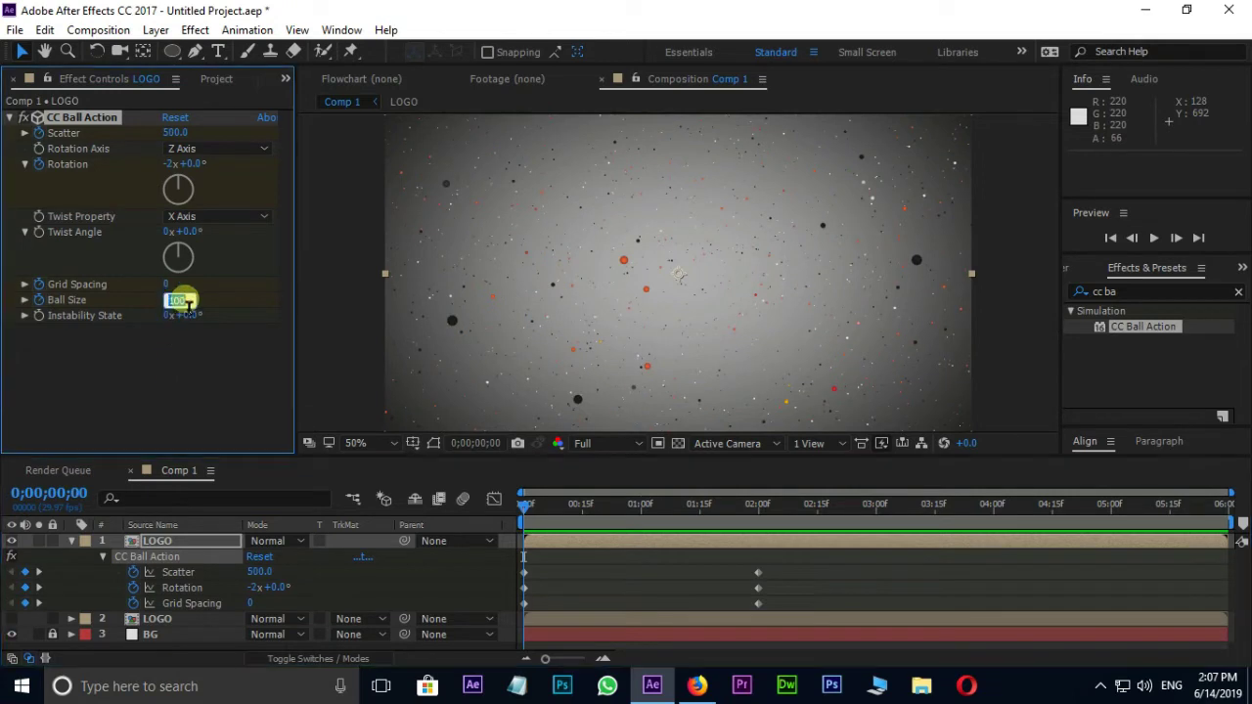
text(200)
key(Return)
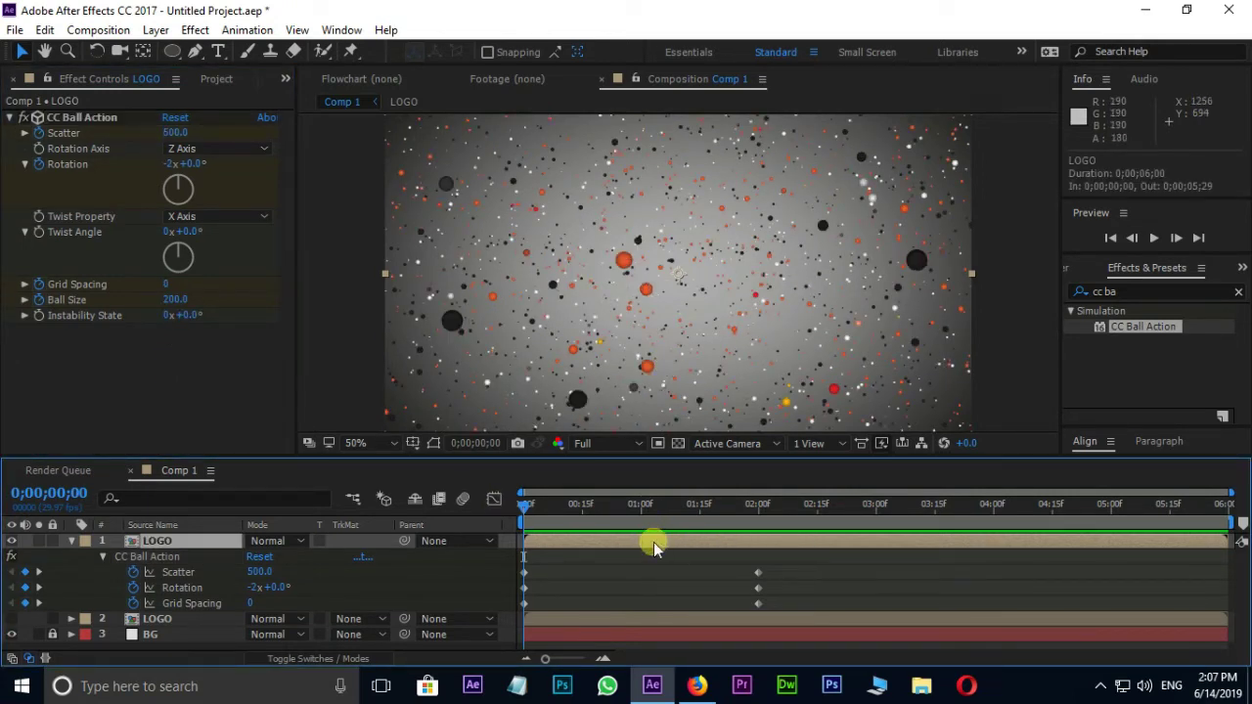
Hide the ball layer and apply CC Lens to the lower LOGO layer
key(u)
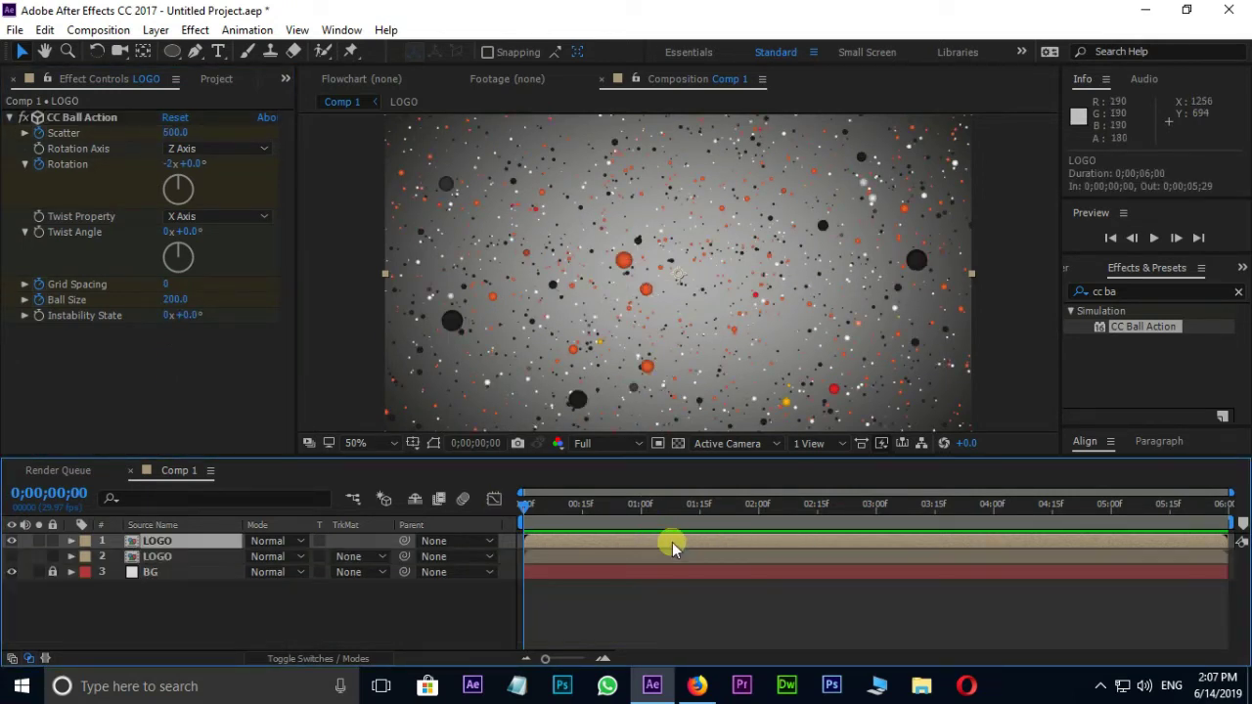
click(12, 542)
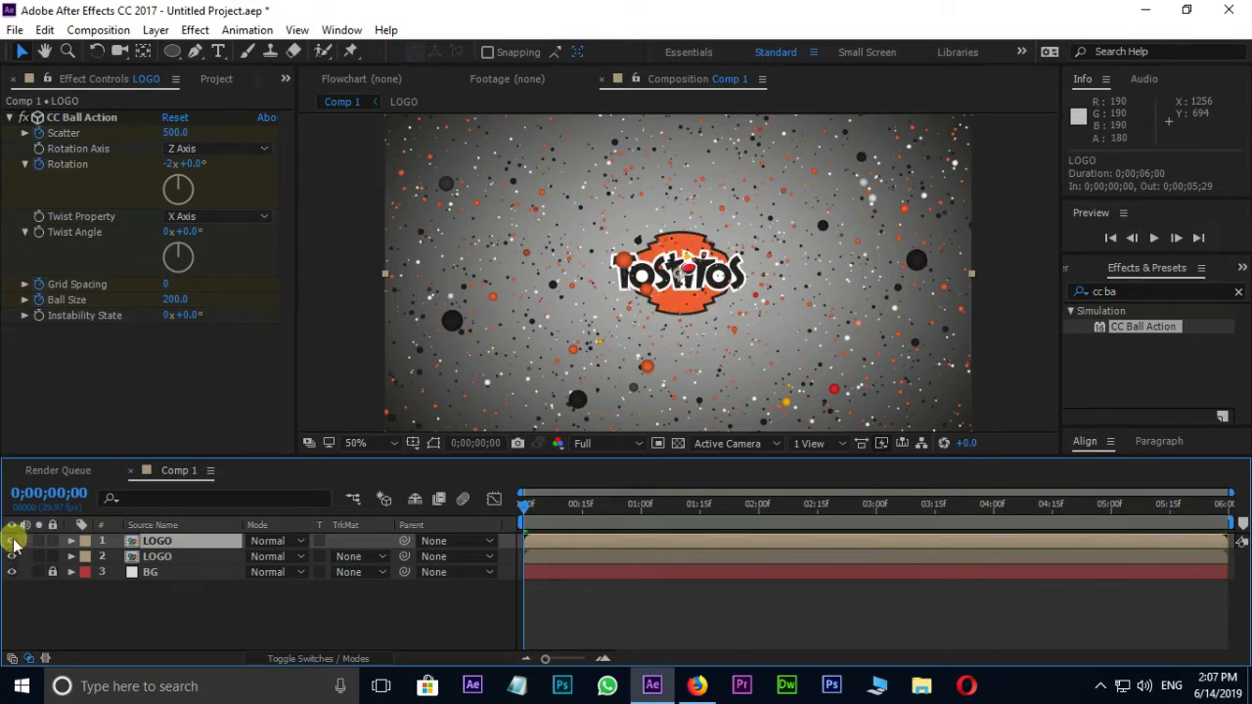
click(13, 542)
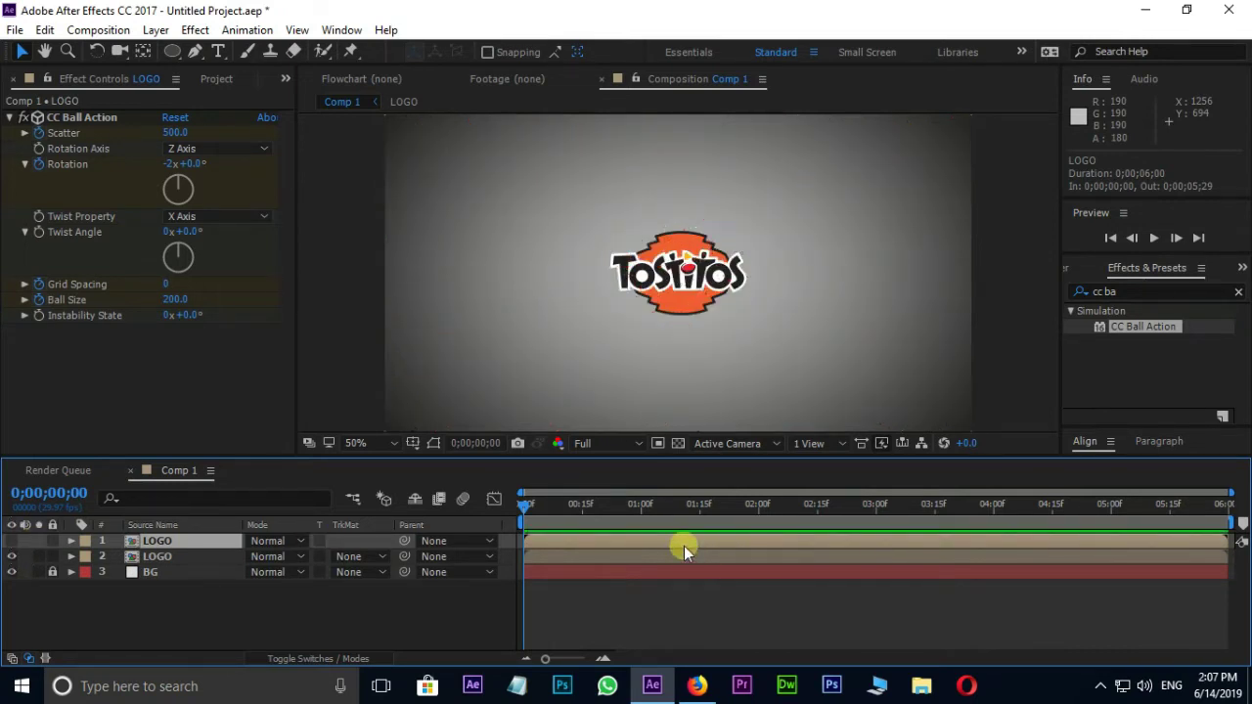
click(1143, 293)
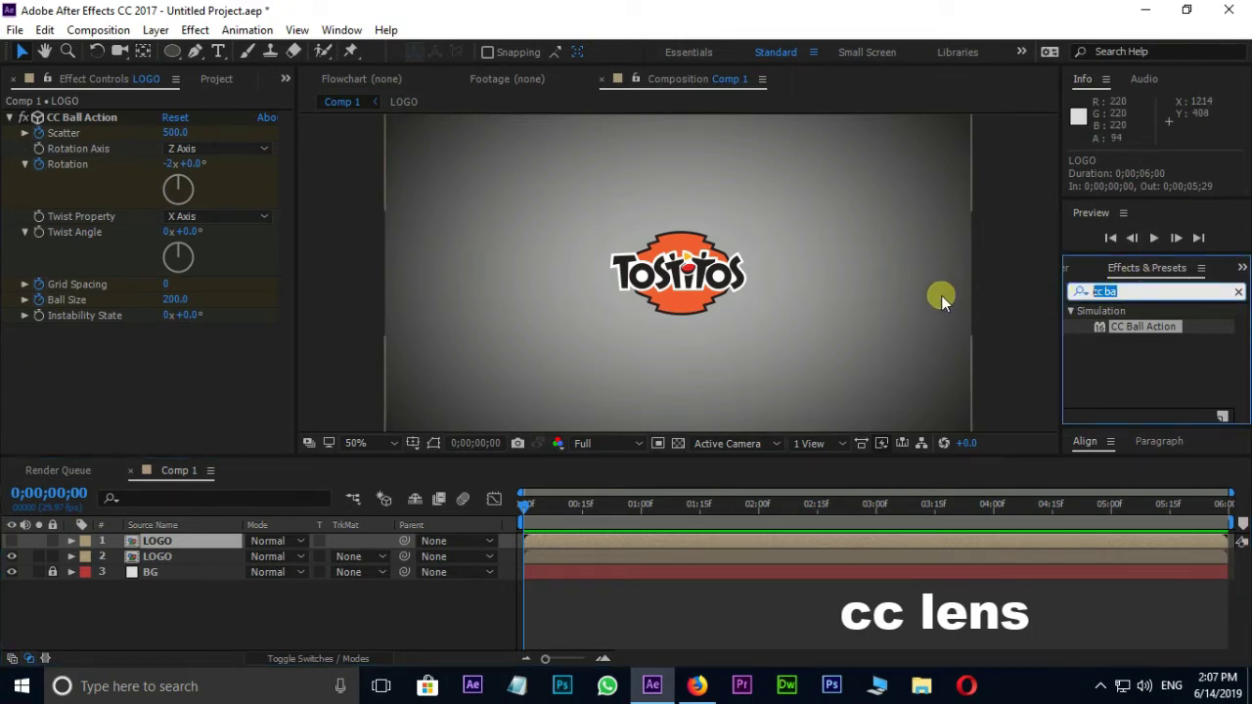
text(cc le)
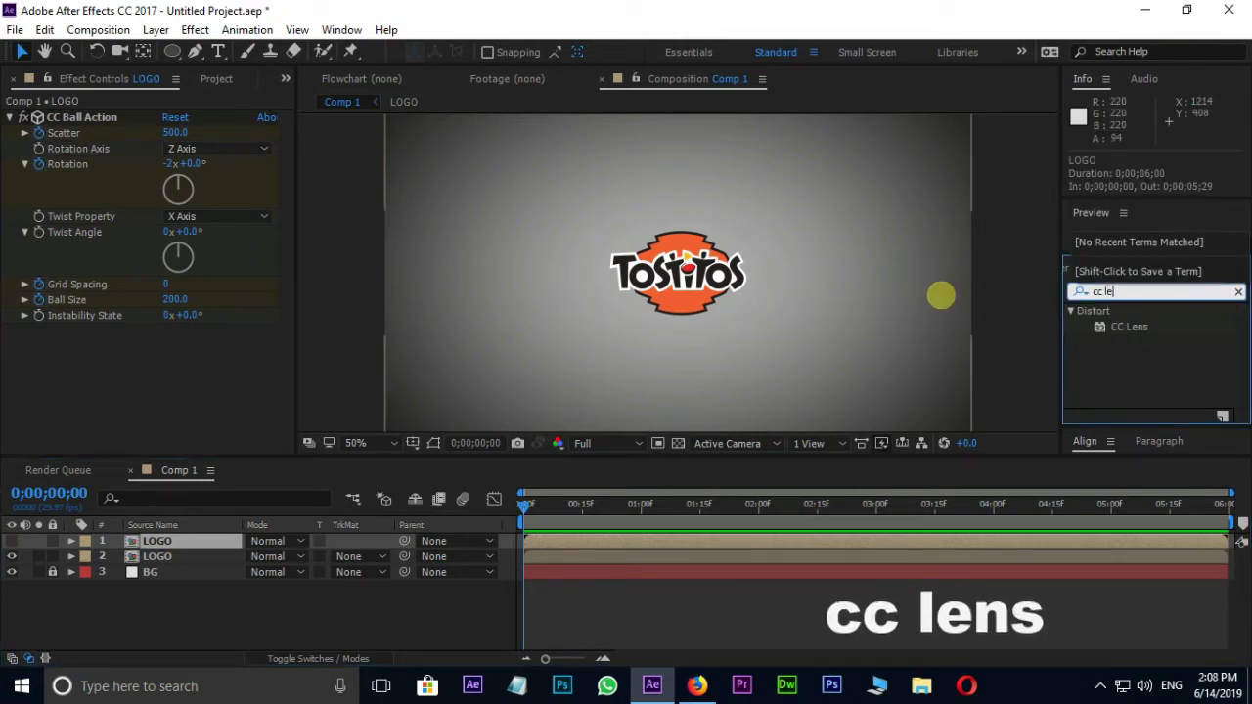
drag(1116, 326, 667, 556)
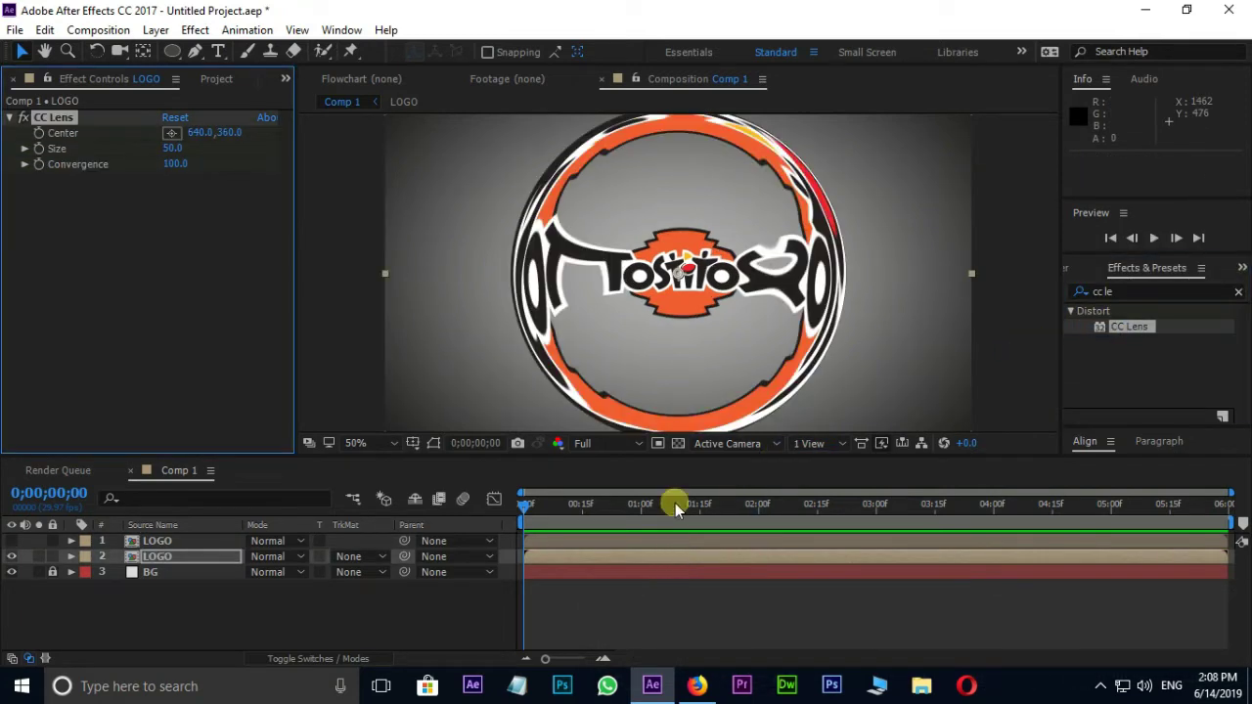
Trim the ball LOGO layer's out-point to 0;00;02;00
click(715, 541)
key(u)
drag(718, 504, 759, 533)
drag(657, 453, 663, 409)
drag(1228, 489, 761, 503)
click(761, 584)
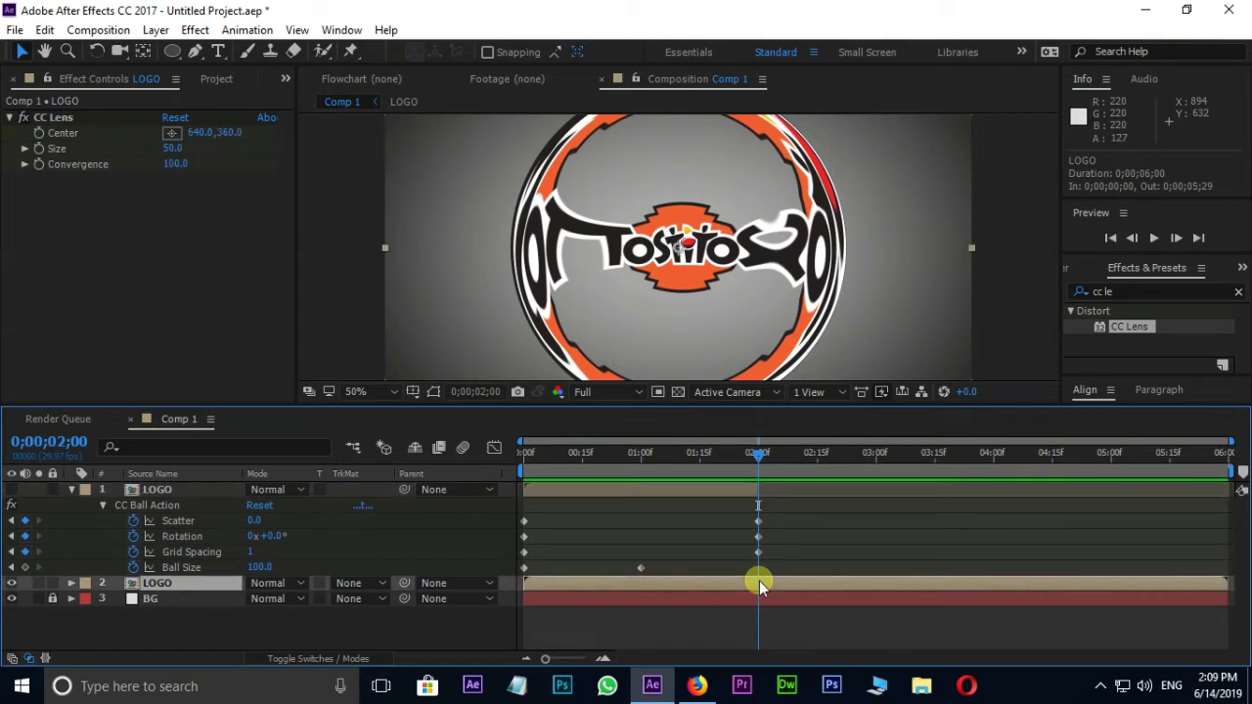
Keyframe CC Lens Size at 0 at 2 seconds and 400 at 3 seconds
click(174, 154)
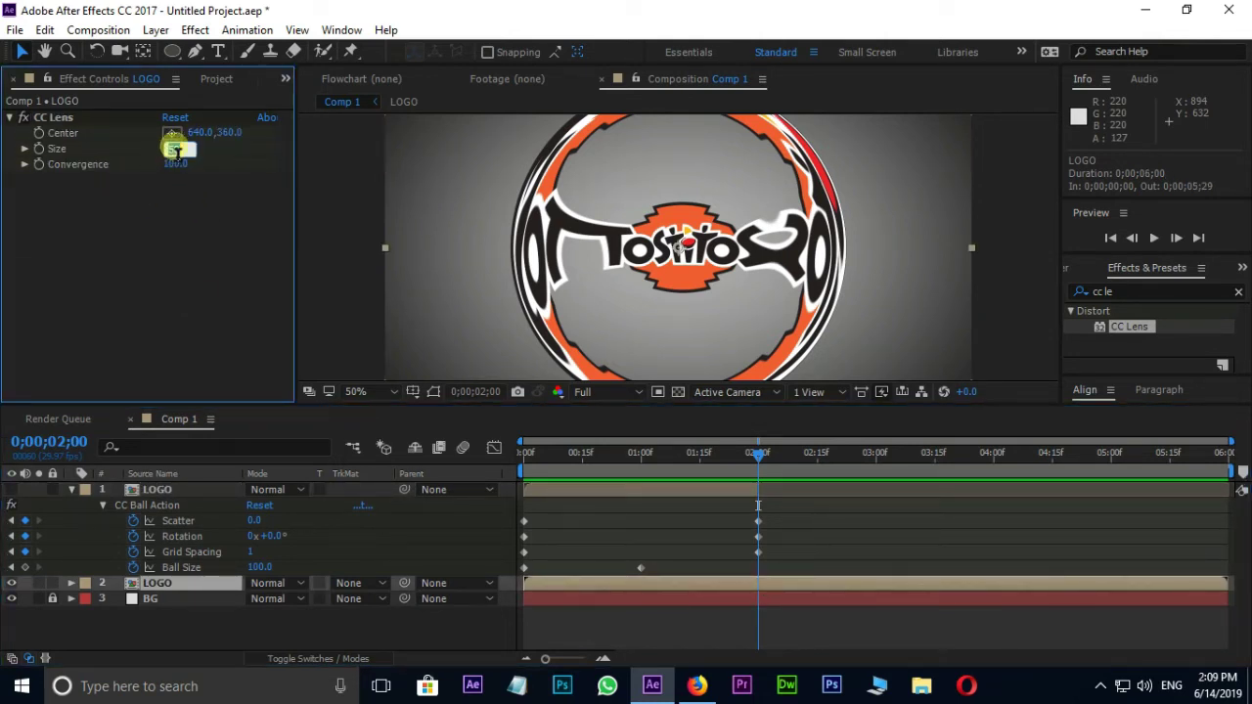
text(0)
key(Return)
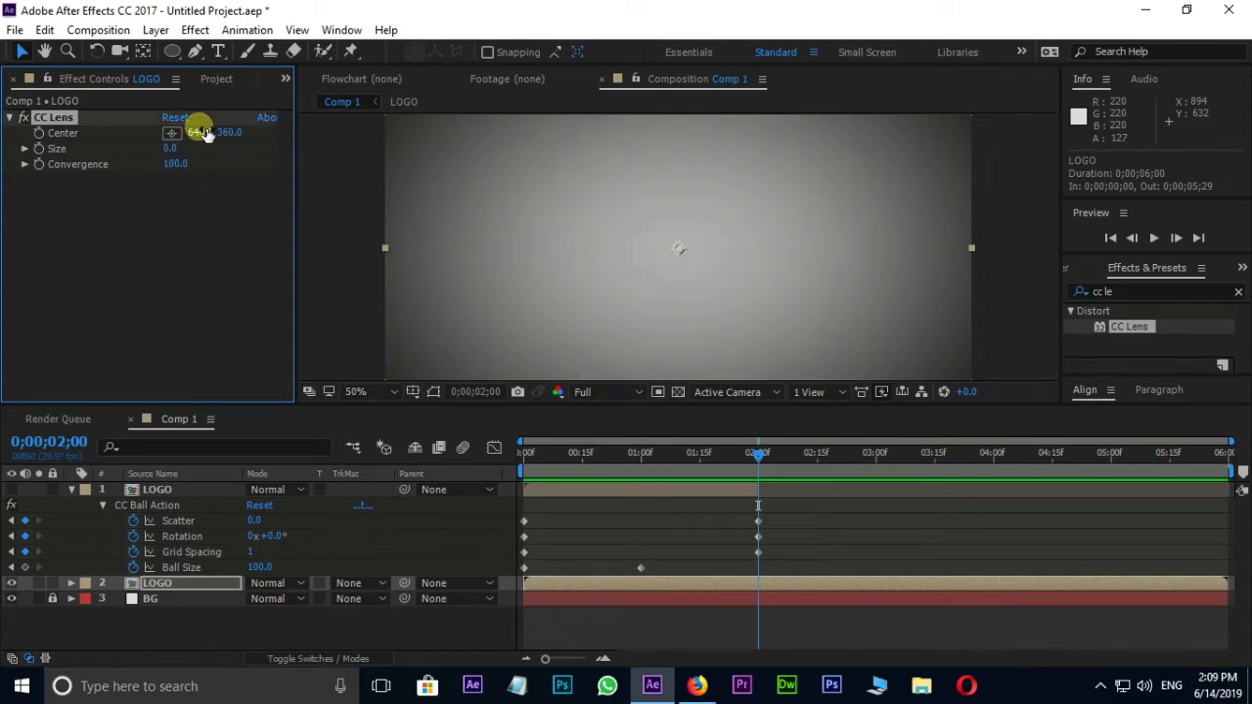
click(39, 149)
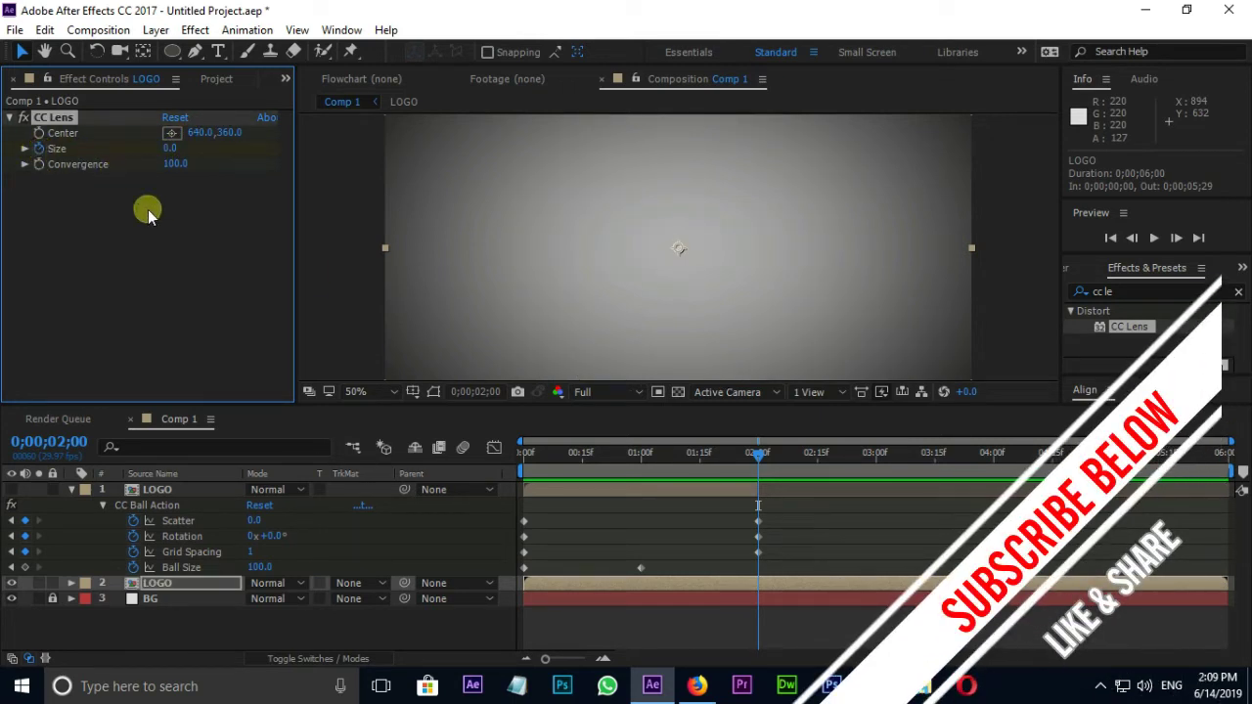
click(758, 458)
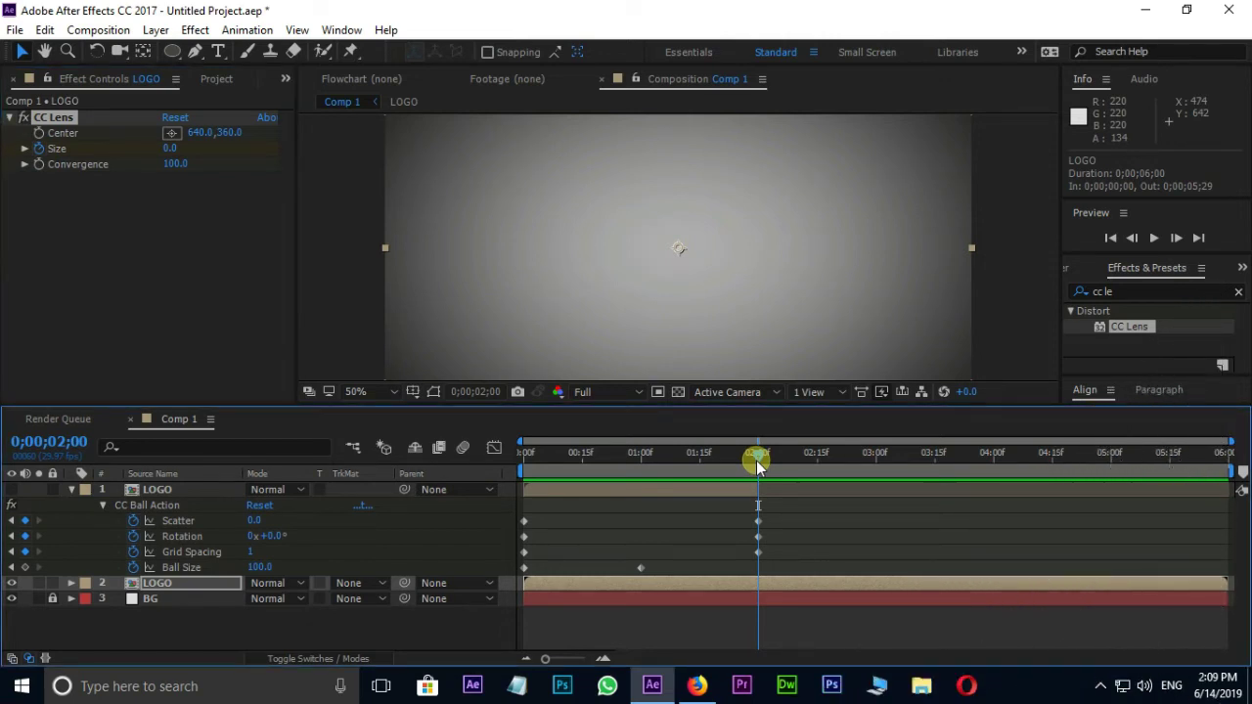
drag(782, 460, 876, 470)
click(172, 149)
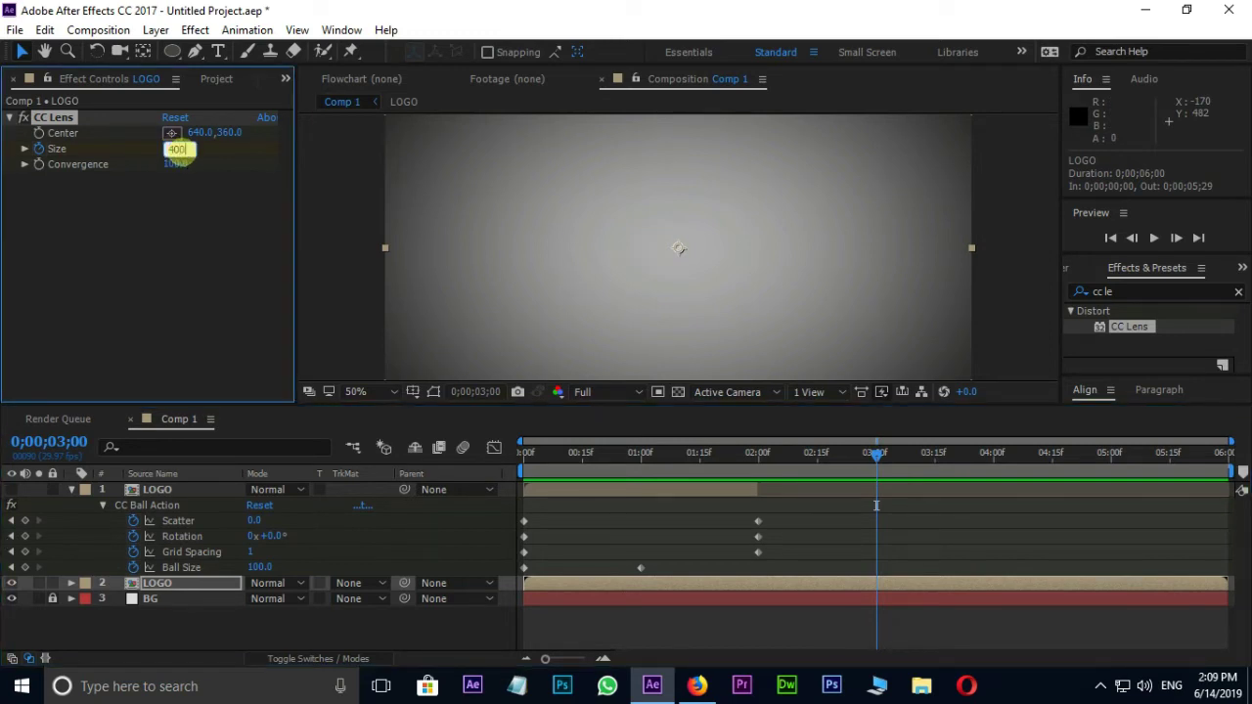
key(Return)
mouse_move(861, 460)
mouse_down()
mouse_move(754, 460)
mouse_move(866, 465)
mouse_up()
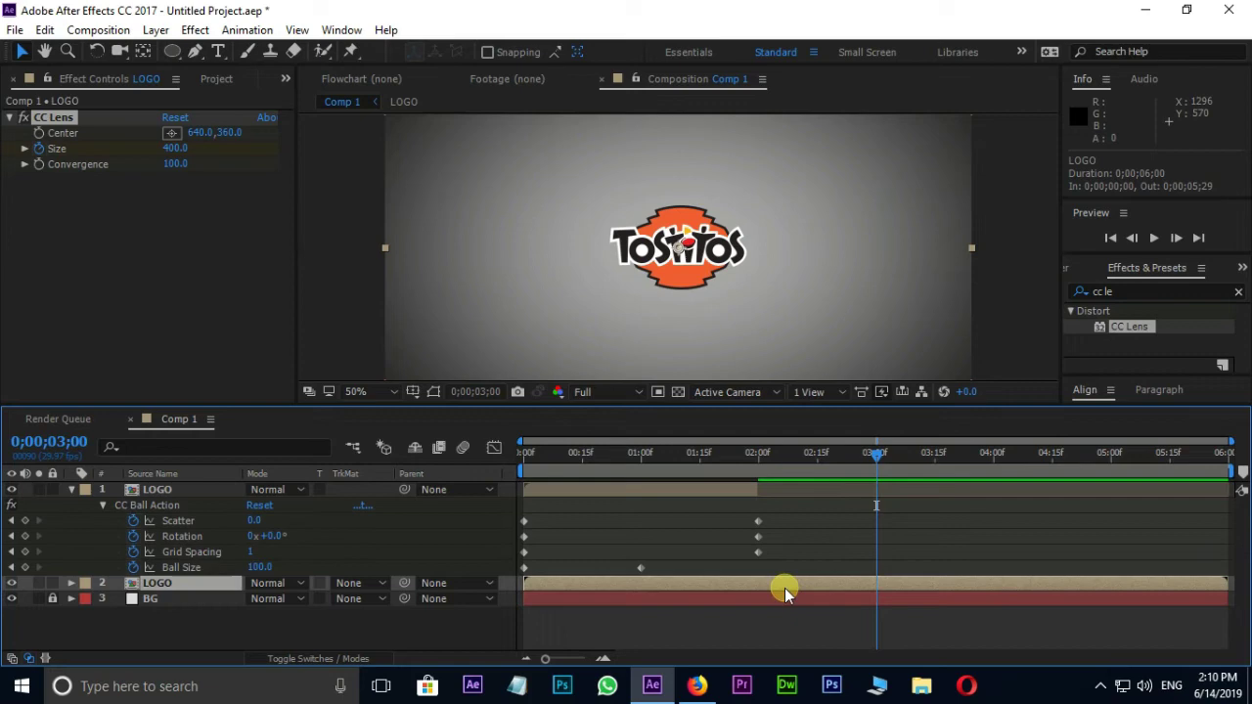
Shift the first lens Size keyframe slightly earlier and review the reveal timing
key(u)
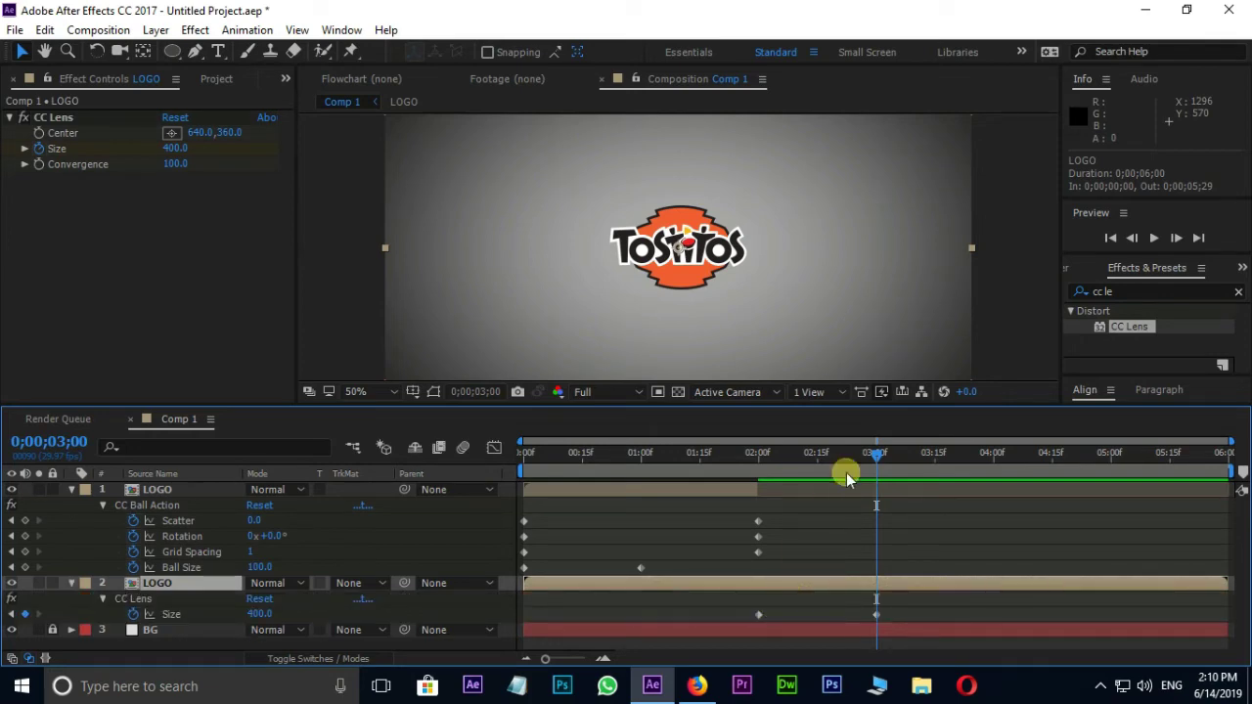
drag(847, 477, 761, 462)
drag(762, 615, 751, 615)
drag(761, 462, 871, 462)
Apply Easy Ease (F9) to the Ball Action and lens keyframes, then preview from the start
drag(808, 509, 517, 579)
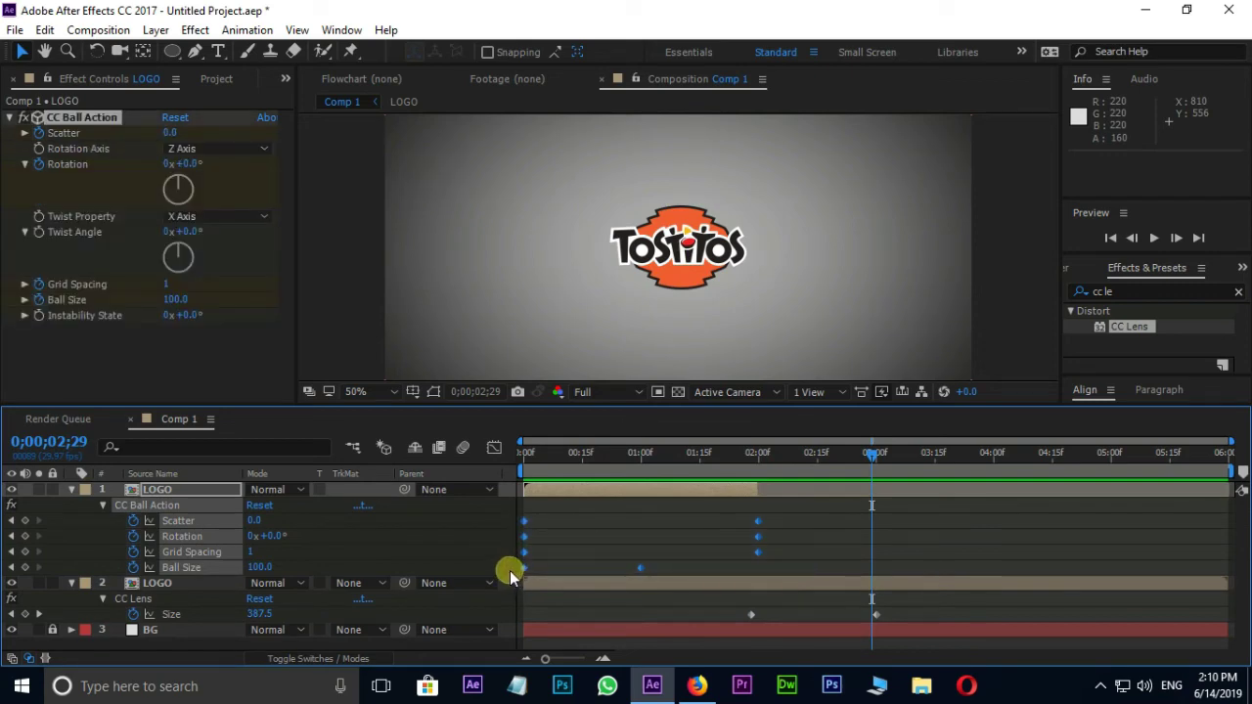
key(F9)
drag(901, 597, 782, 622)
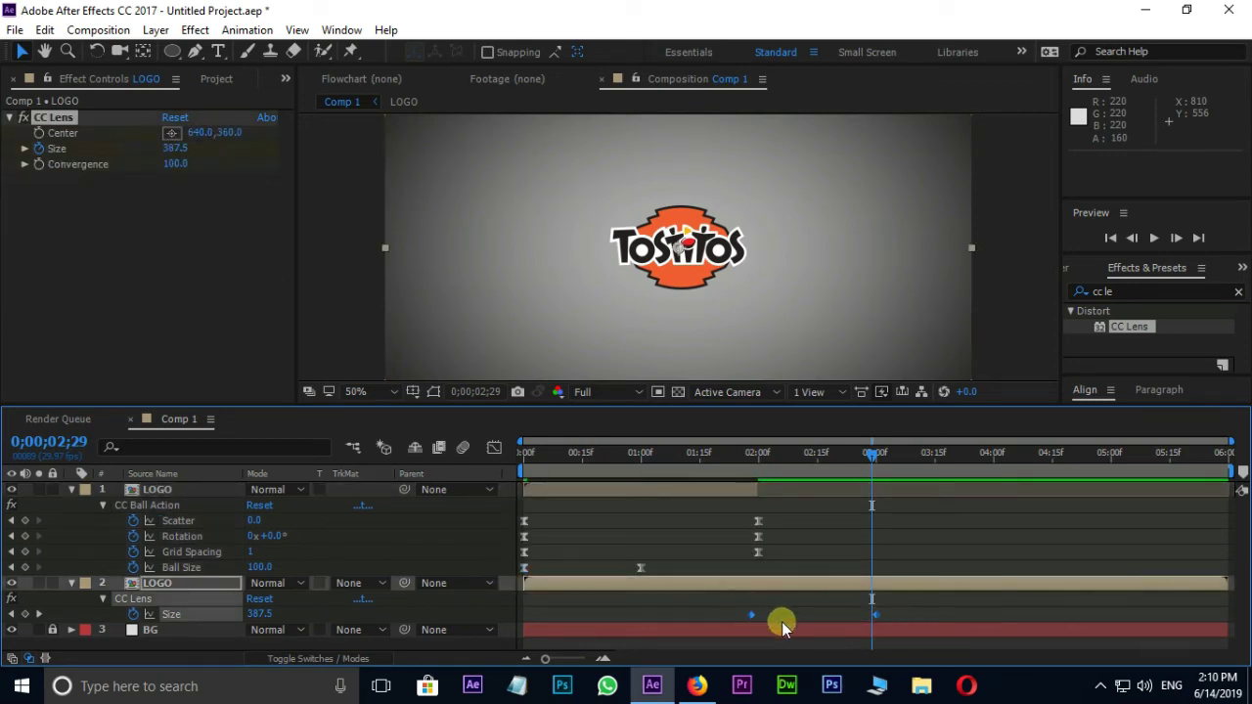
drag(874, 465, 392, 469)
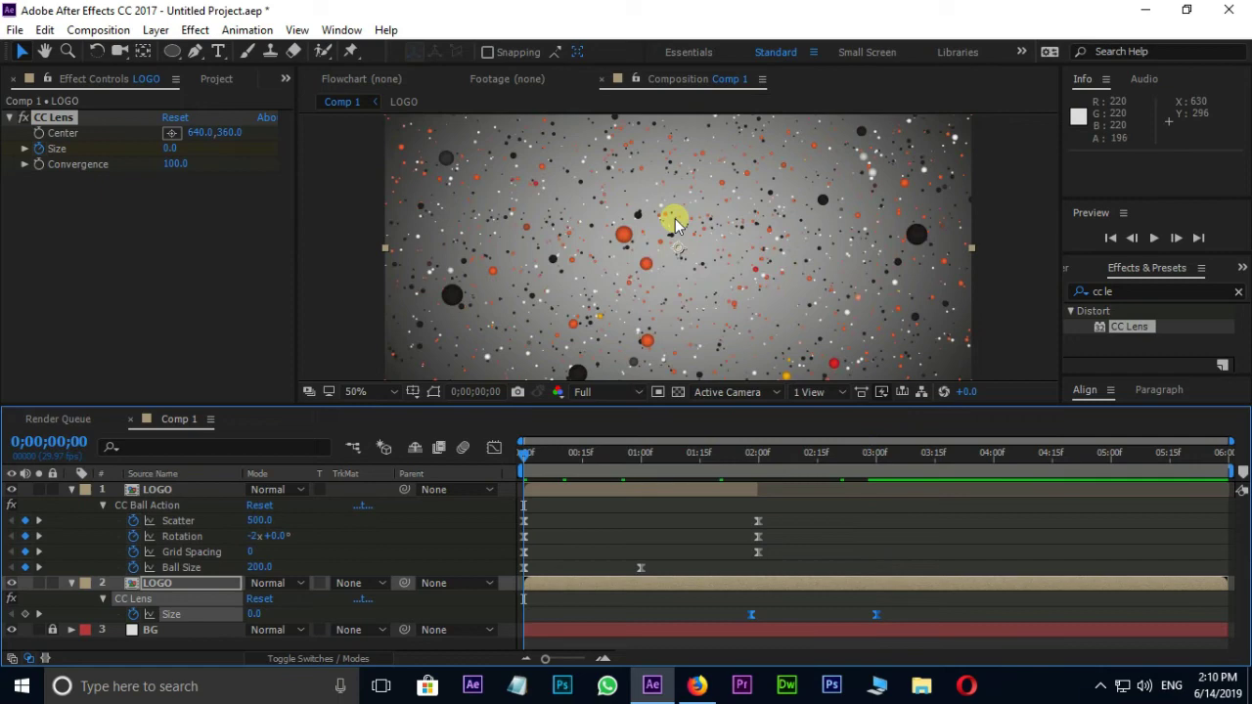
key(space)
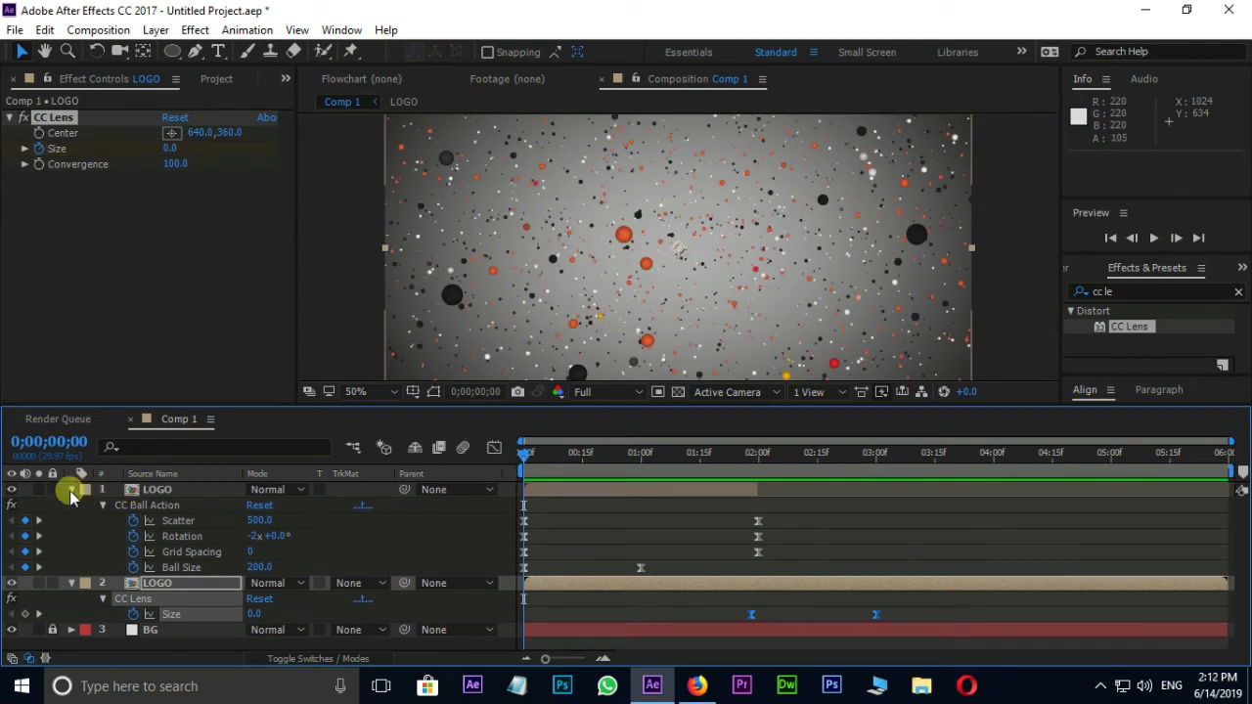
Collapse the dot and lens layers and apply CC Force Motion Blur to the dot LOGO layer
click(71, 490)
click(71, 505)
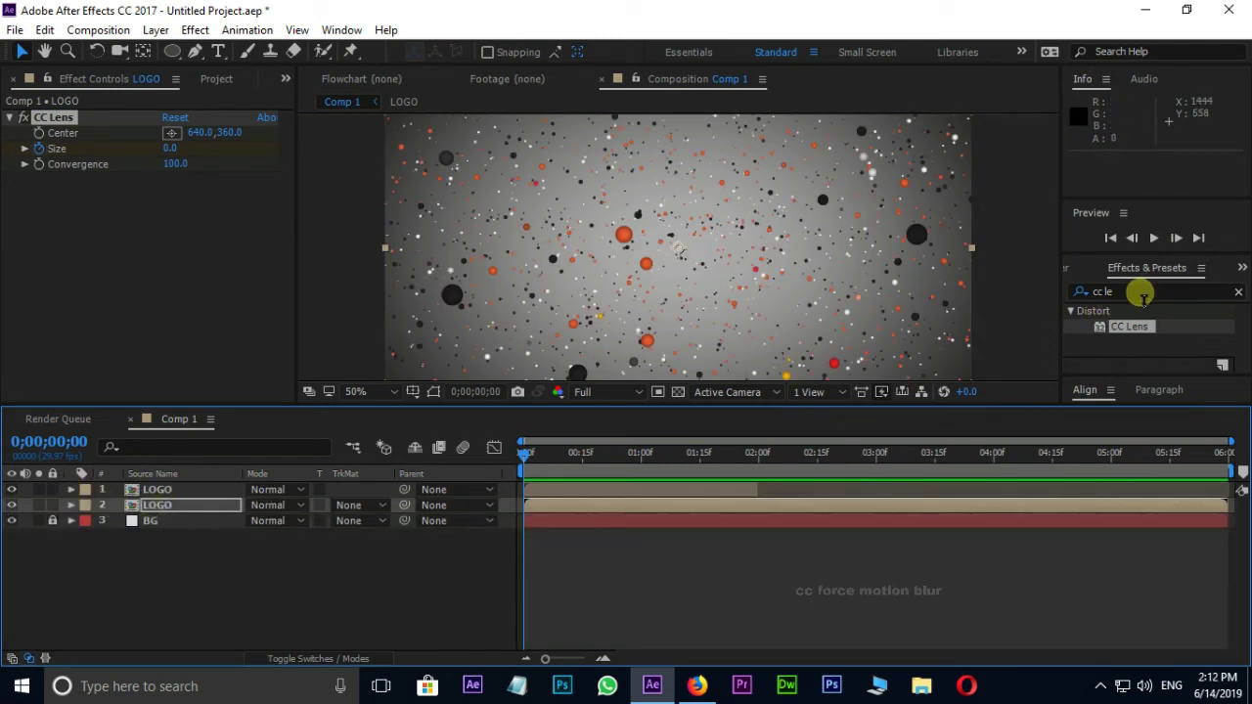
drag(1142, 294, 1034, 297)
text(motion)
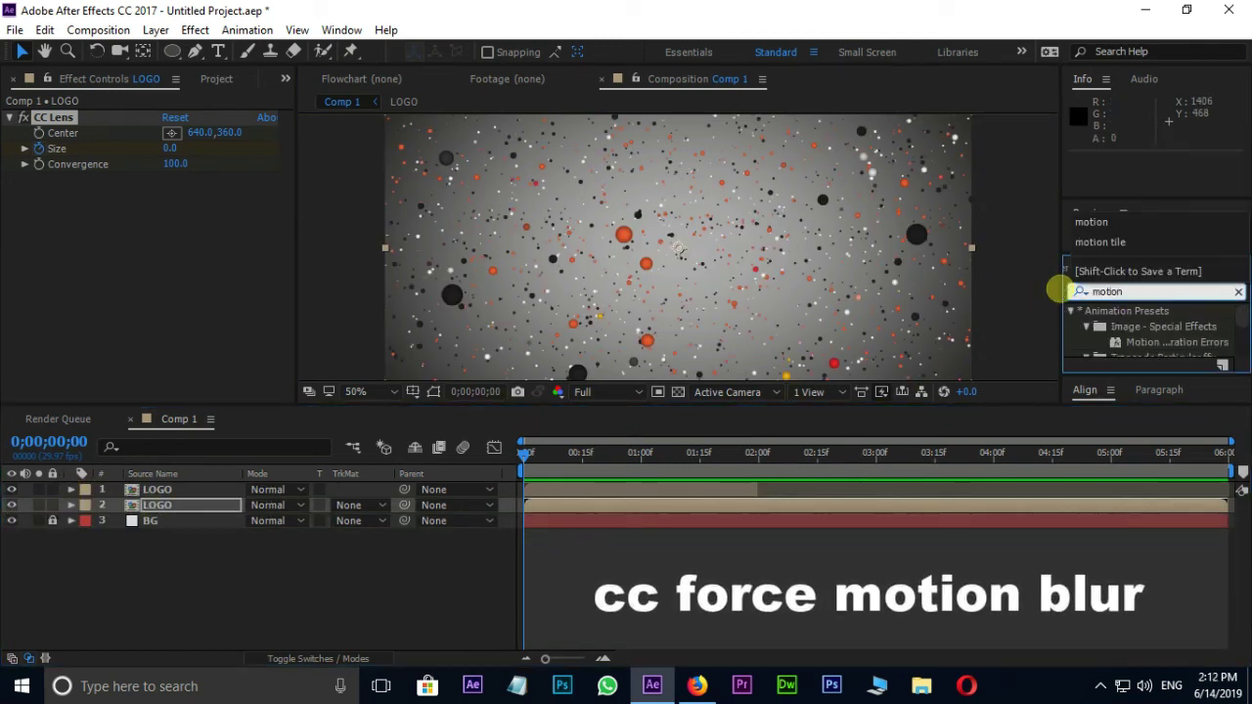
text( bl)
drag(1138, 336, 721, 489)
Set Motion Blur Samples to 100, then select the lower LOGO layer
click(171, 347)
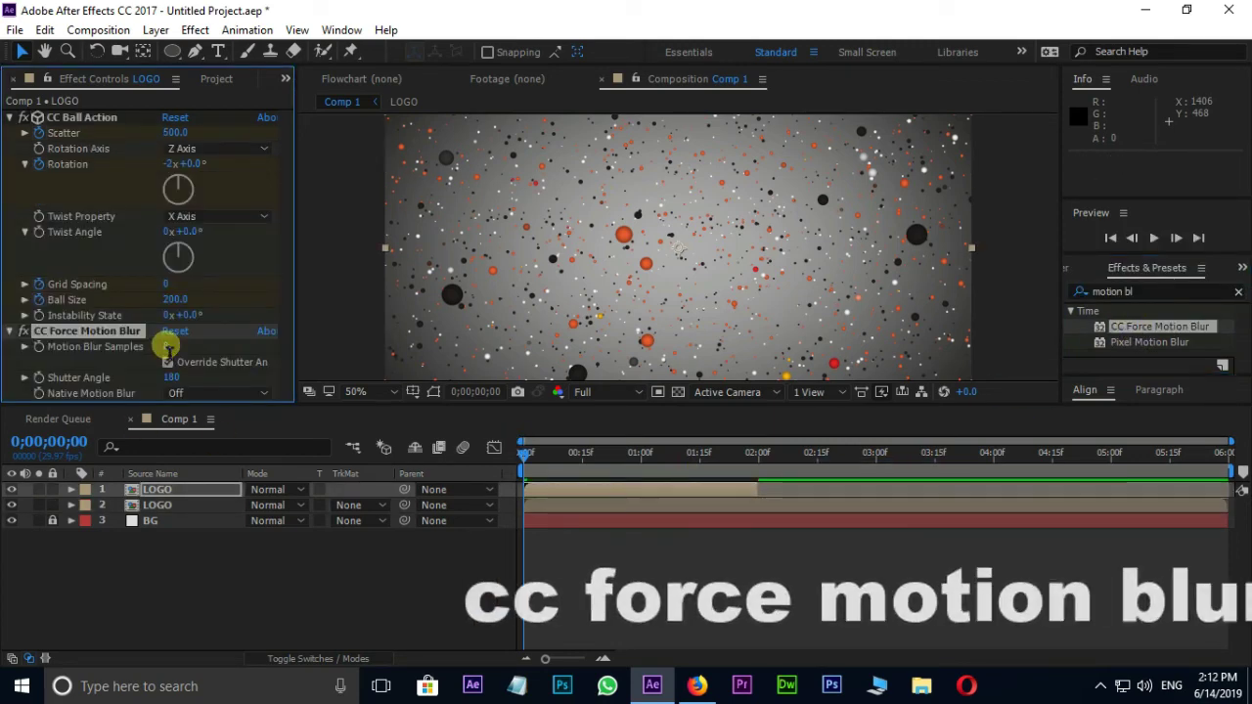
text(100)
click(199, 345)
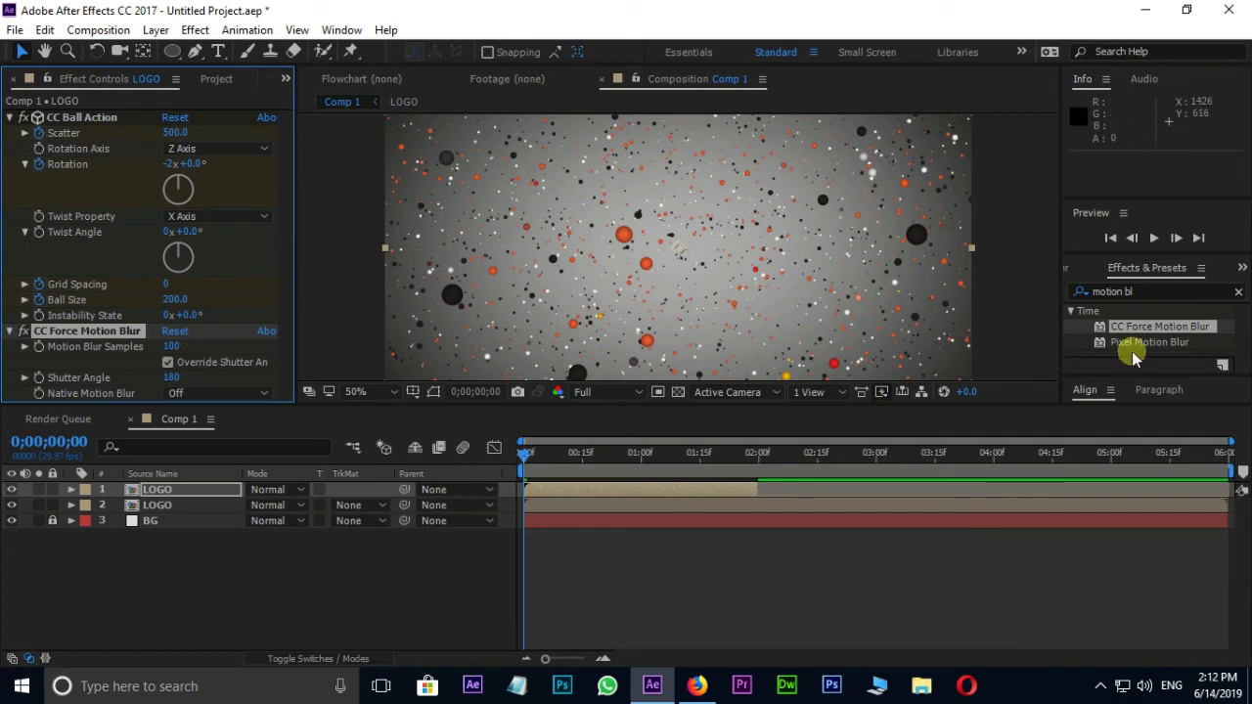
click(618, 509)
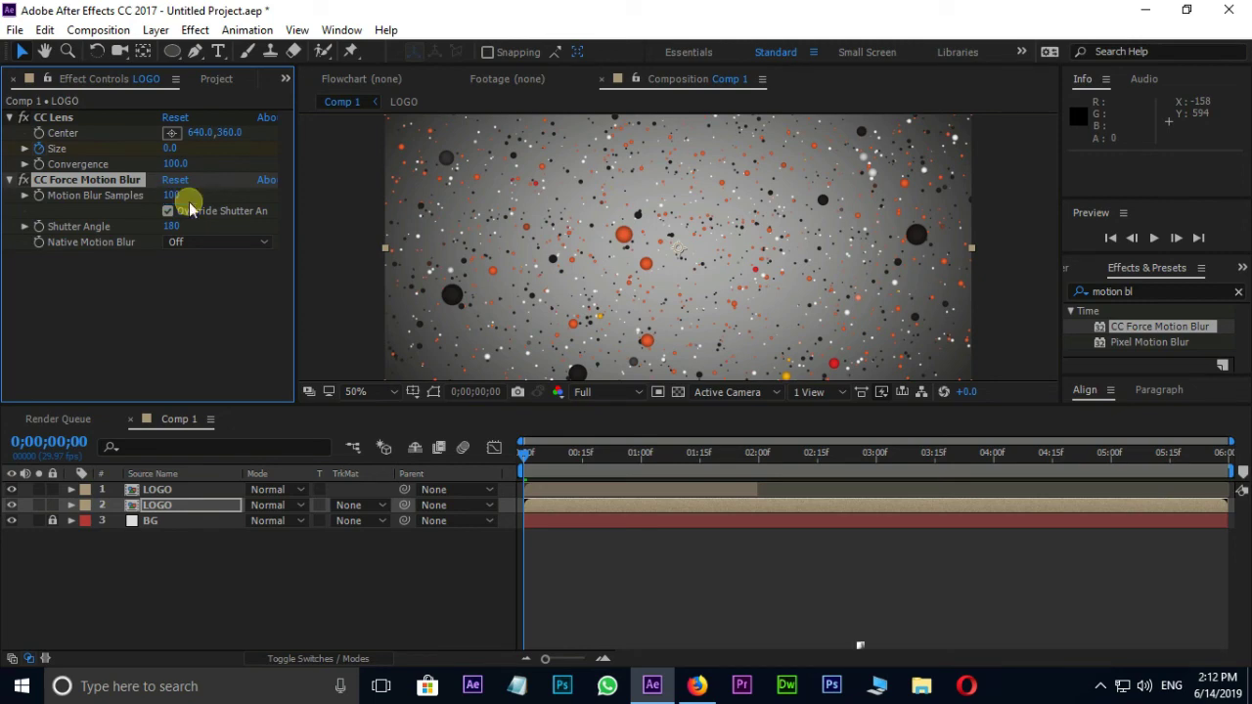
click(189, 202)
click(664, 313)
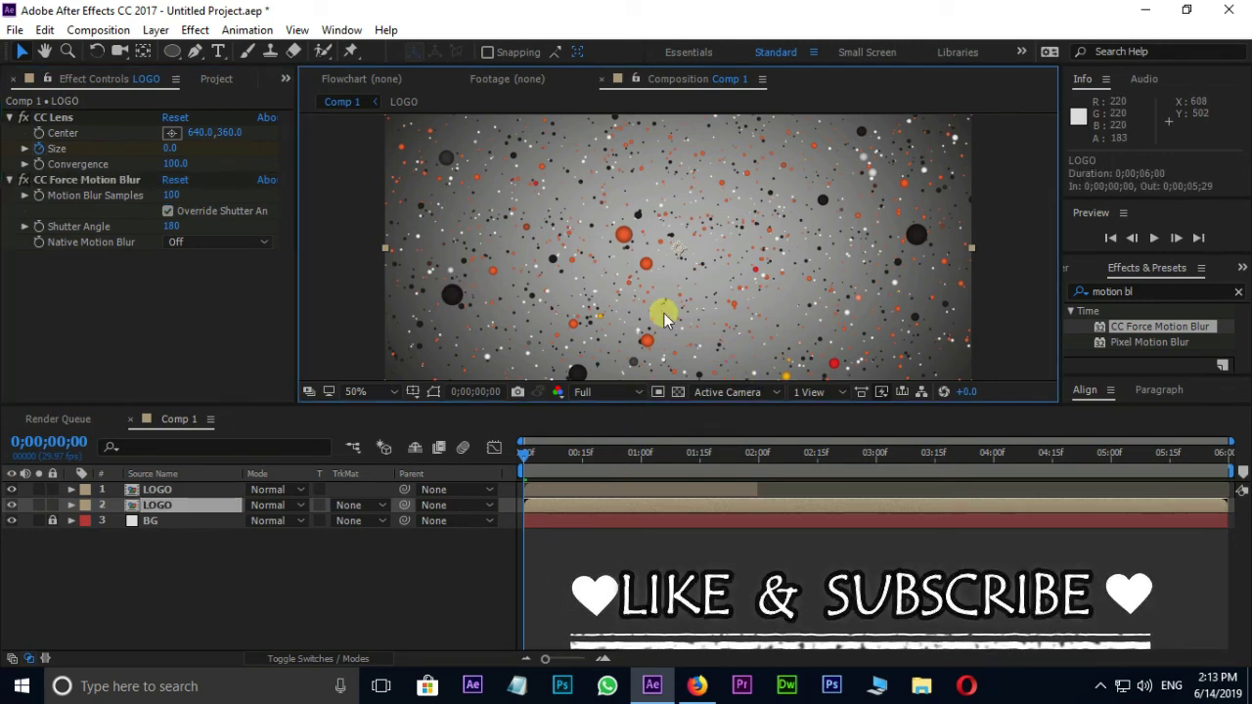